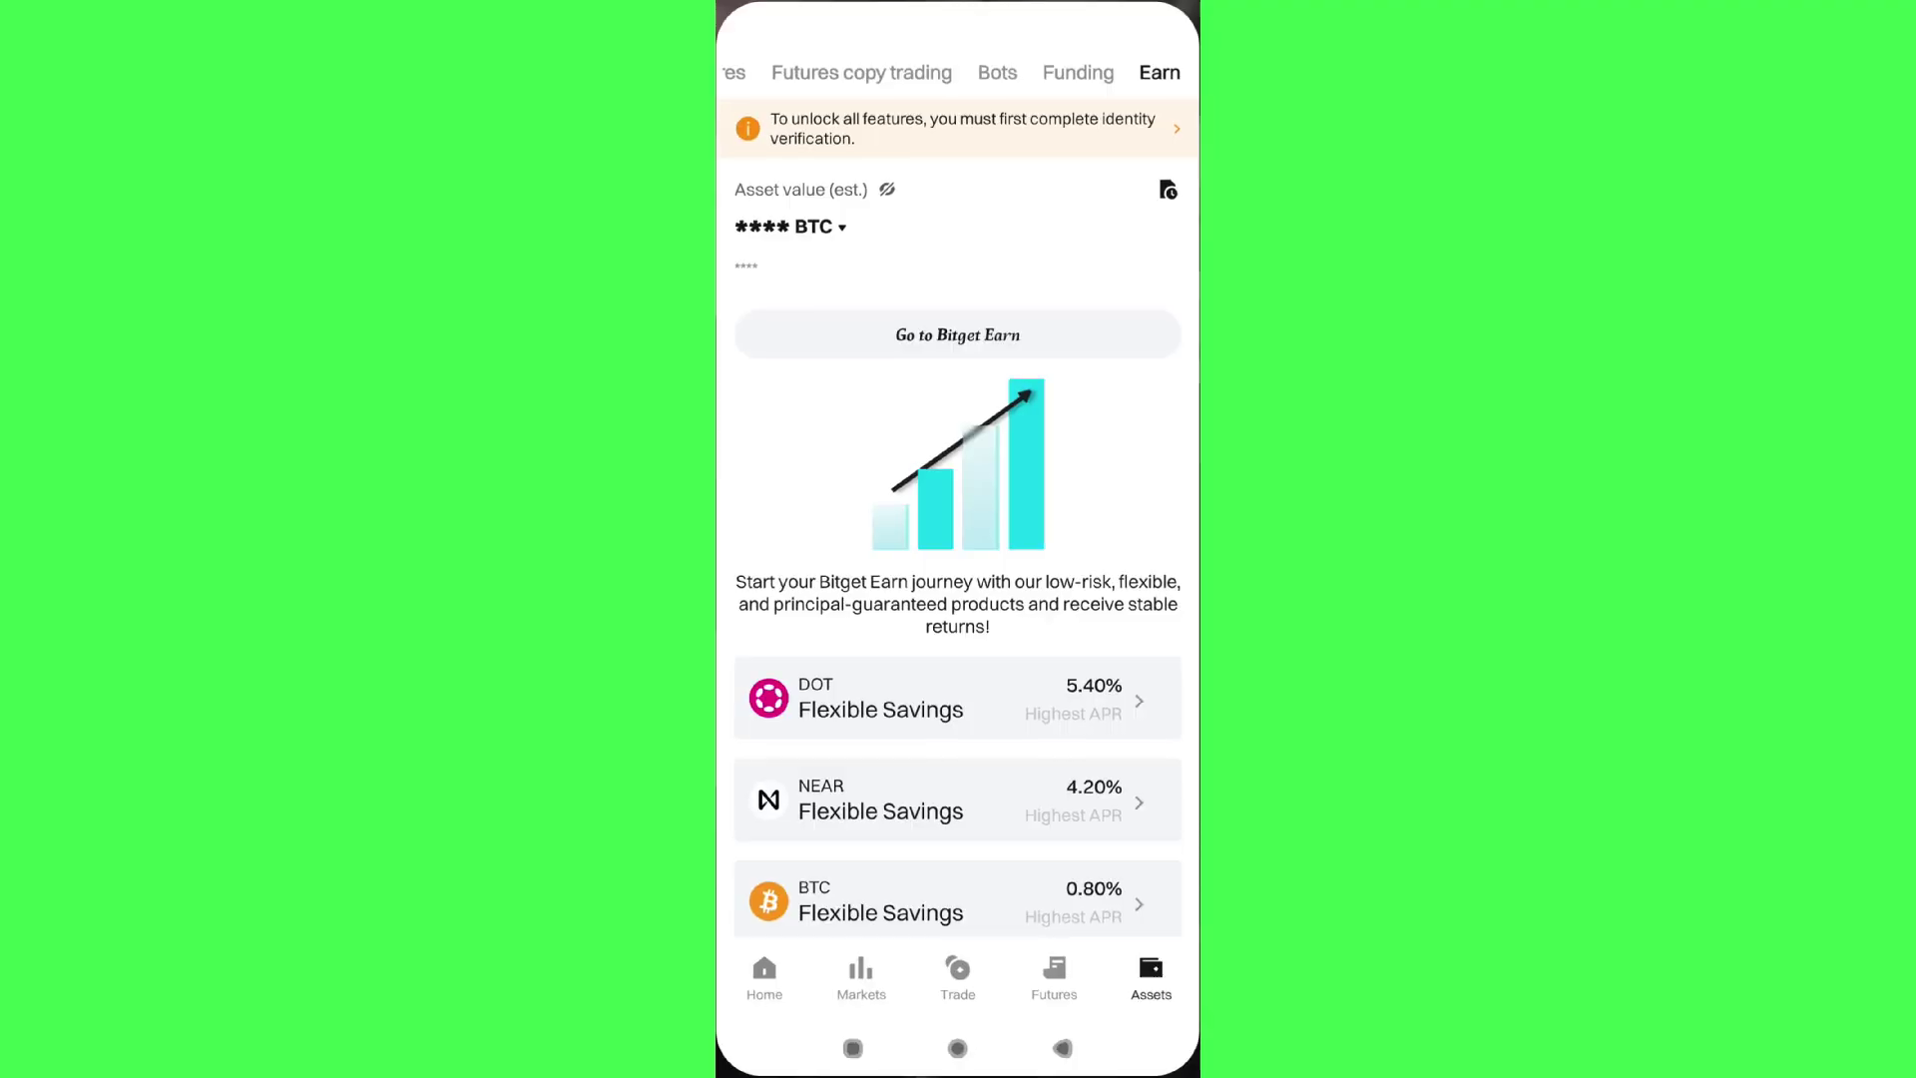
Step: Go from the Earn assets page back to the Bitget home screen
{"action": "left_click", "coordinate": [763, 981]}
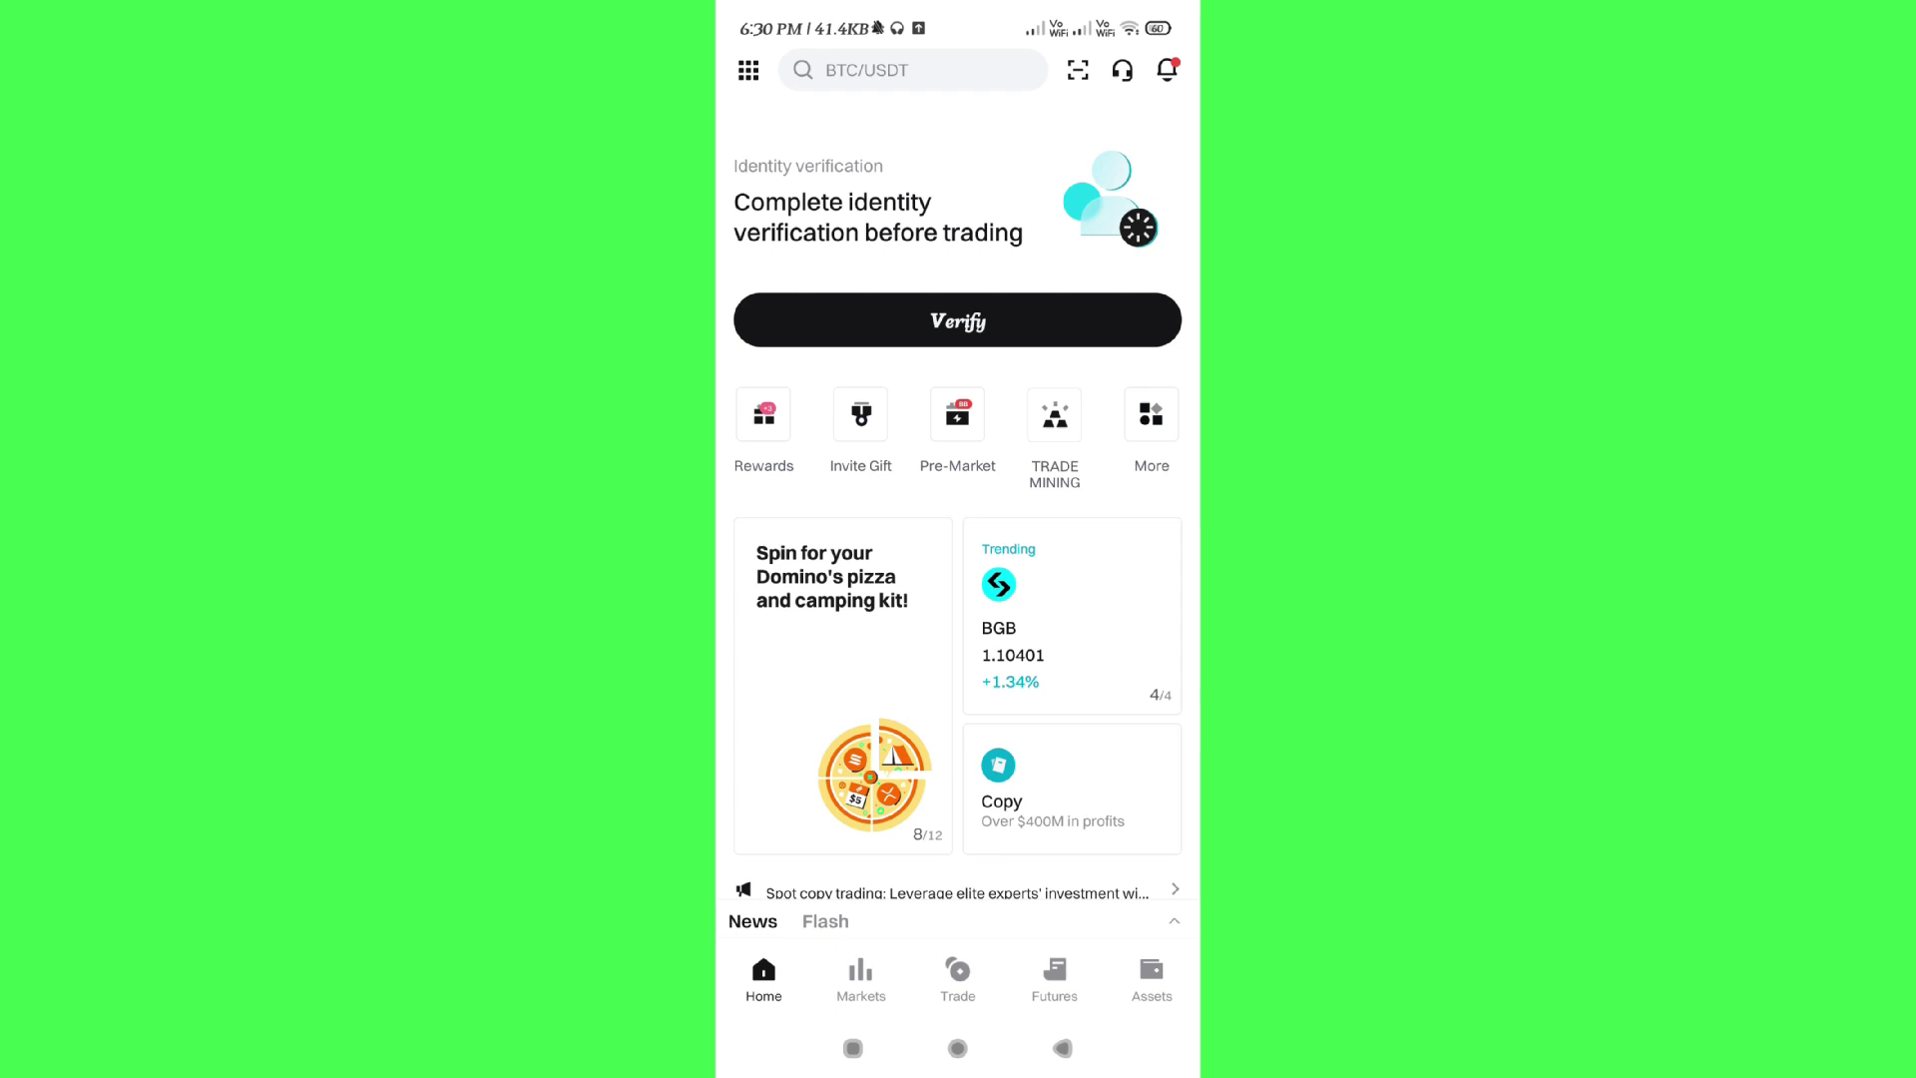
Step: Open the More services page from the home screen's menu grid
{"action": "left_click", "coordinate": [1152, 426]}
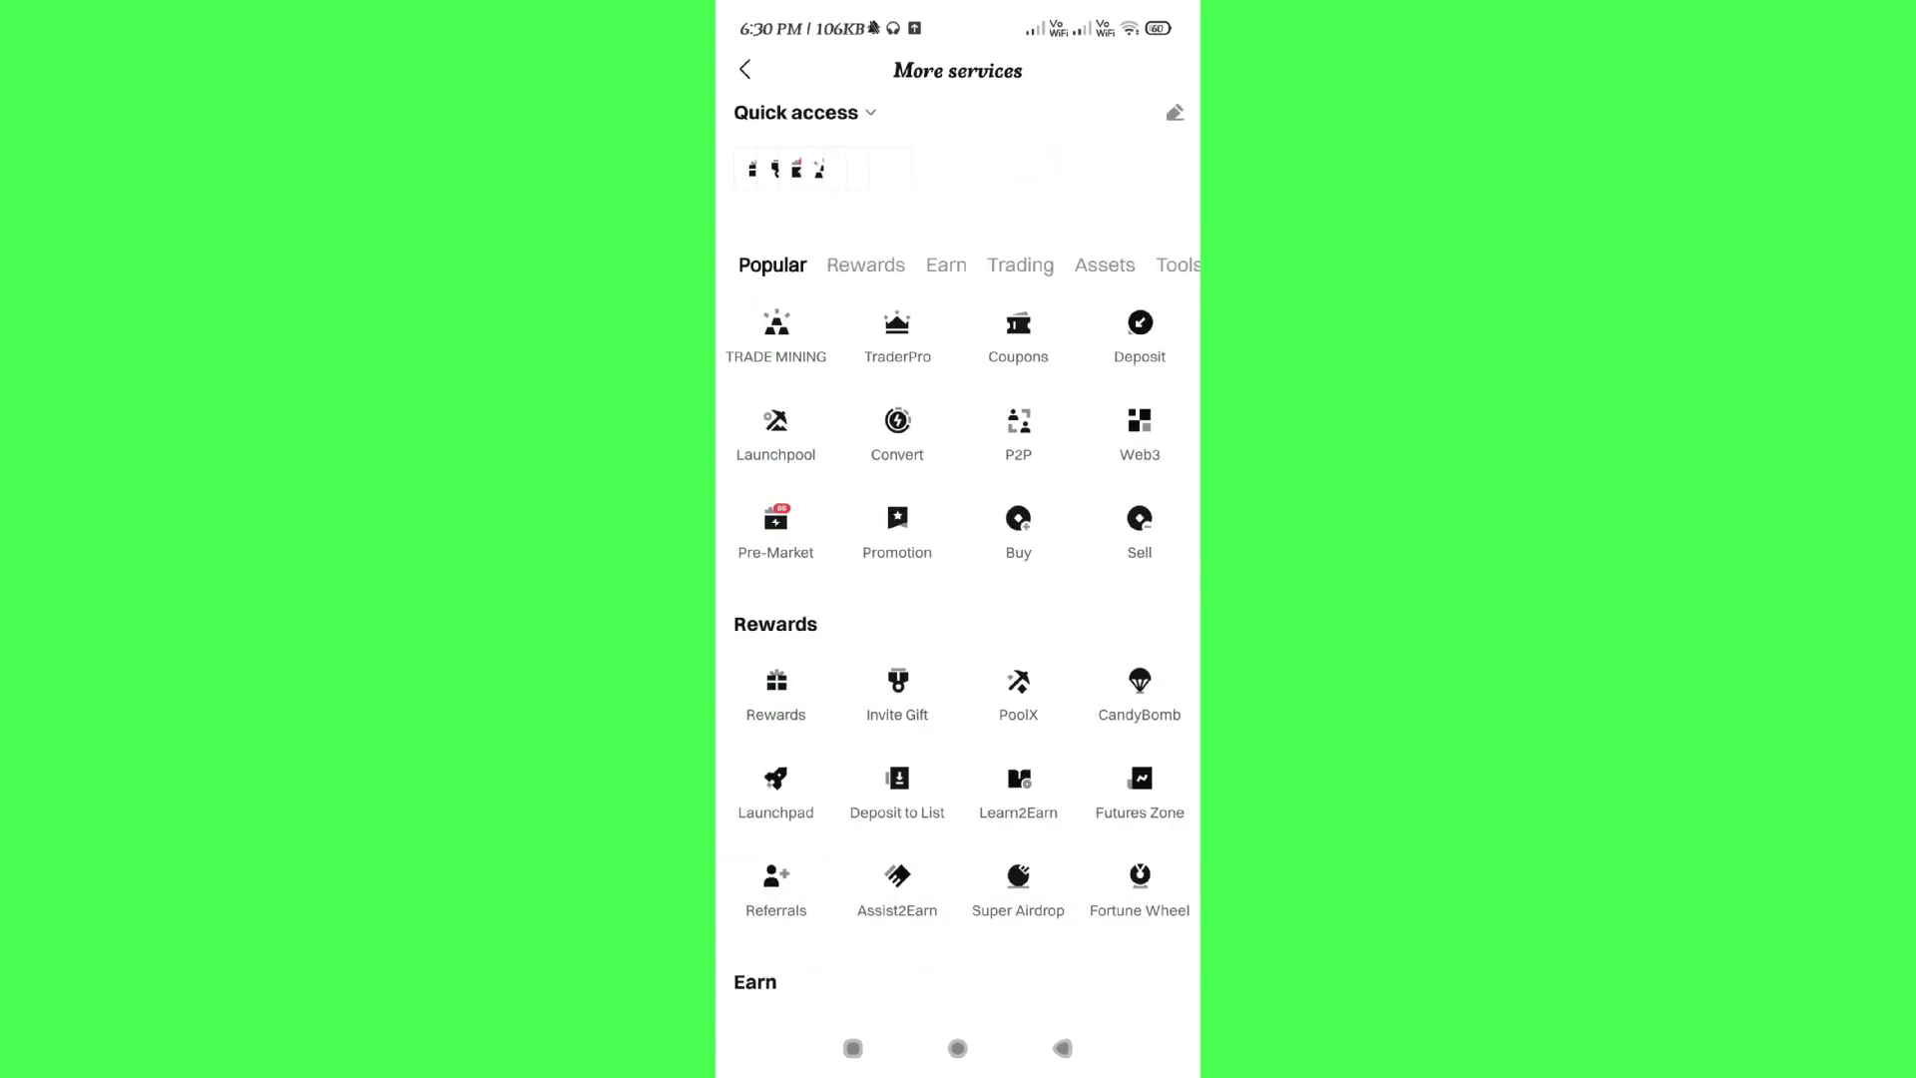
{"action": "left_click", "coordinate": [1062, 1049]}
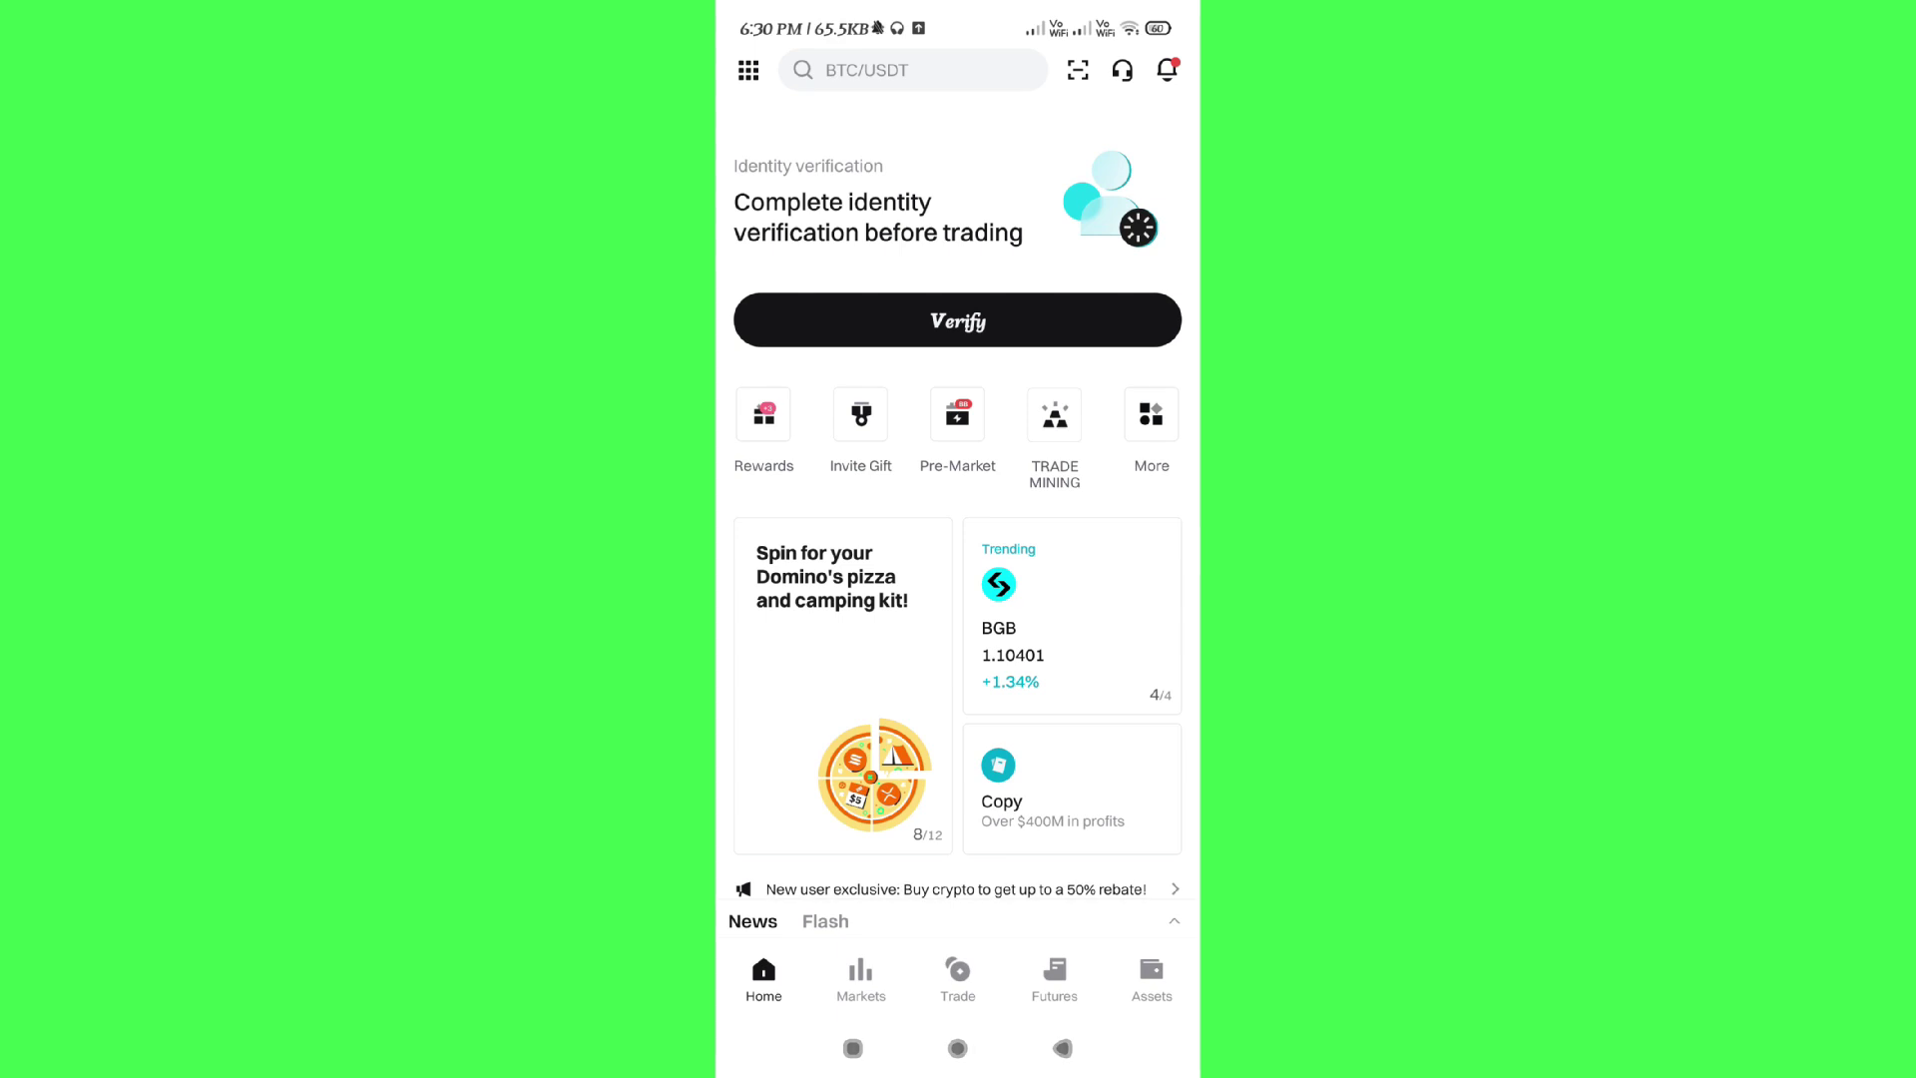
{"action": "left_click", "coordinate": [1151, 427]}
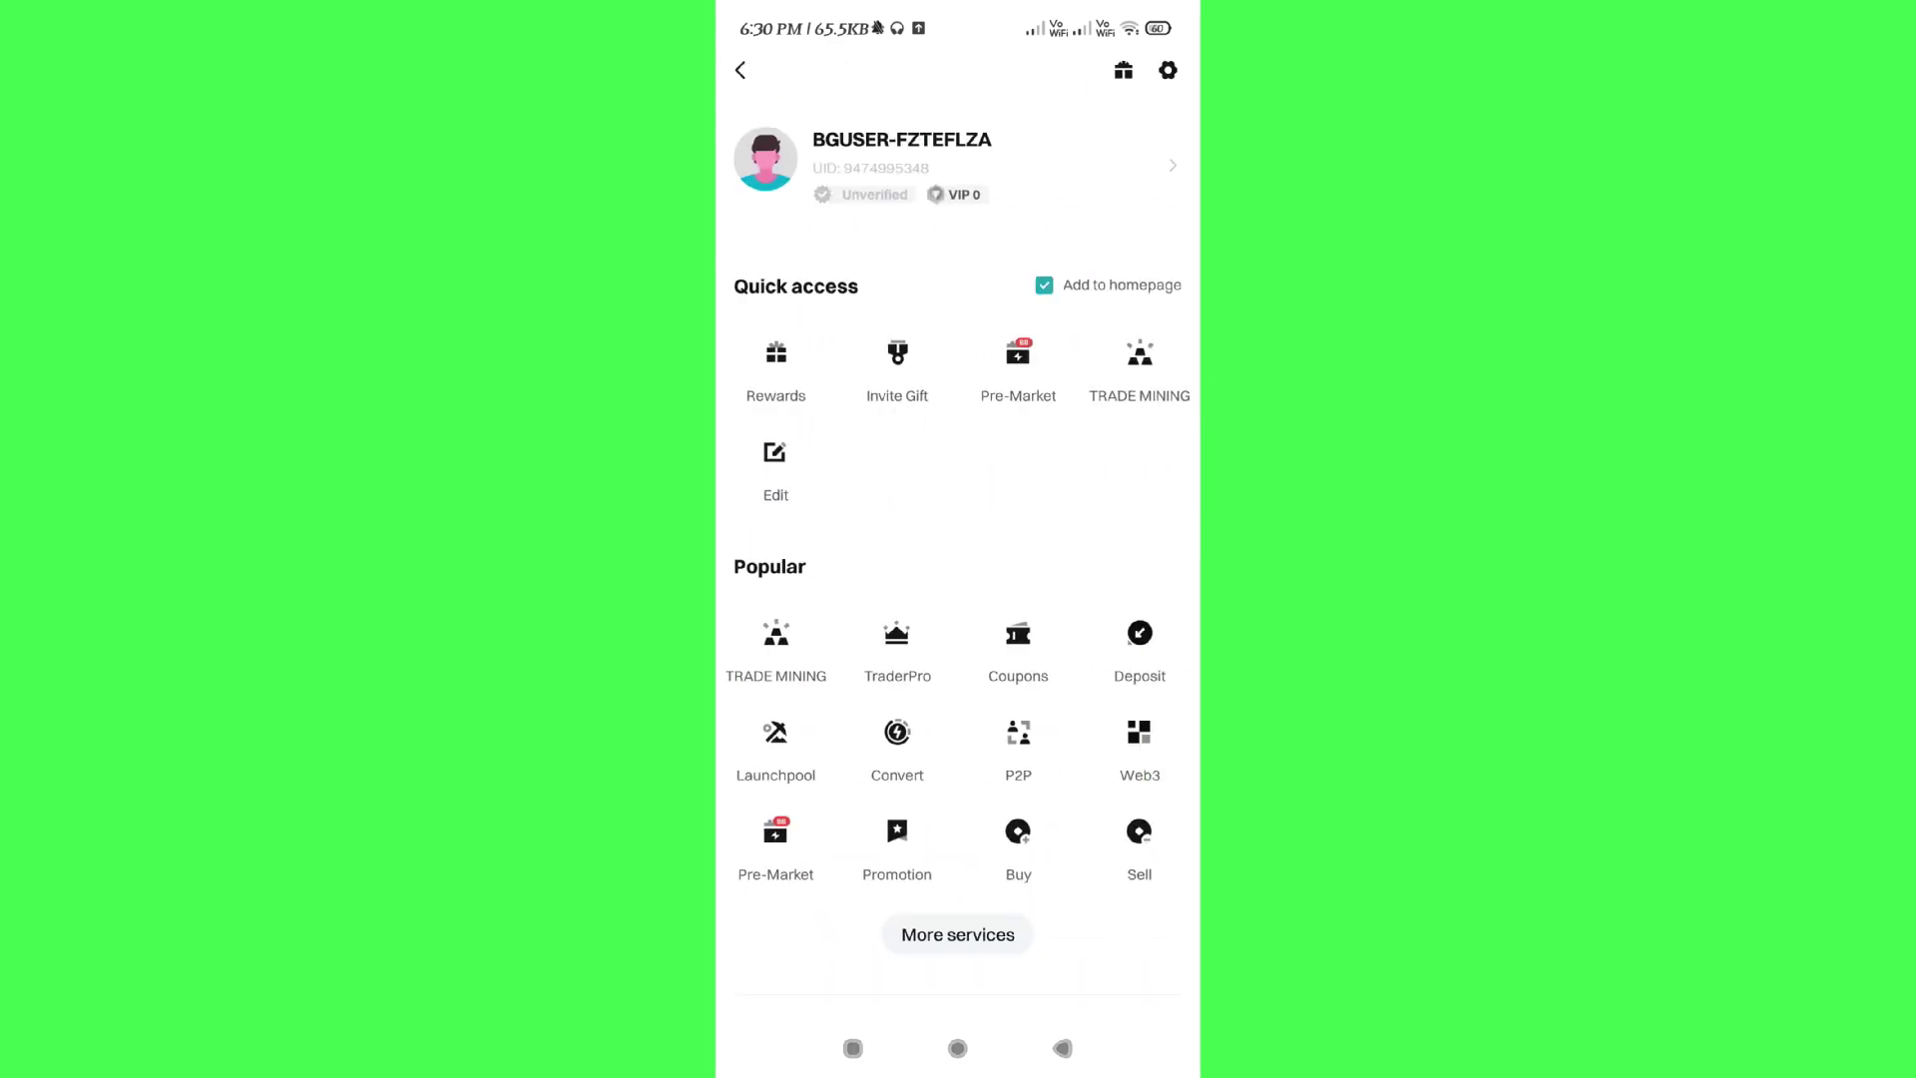
{"action": "left_click", "coordinate": [956, 935]}
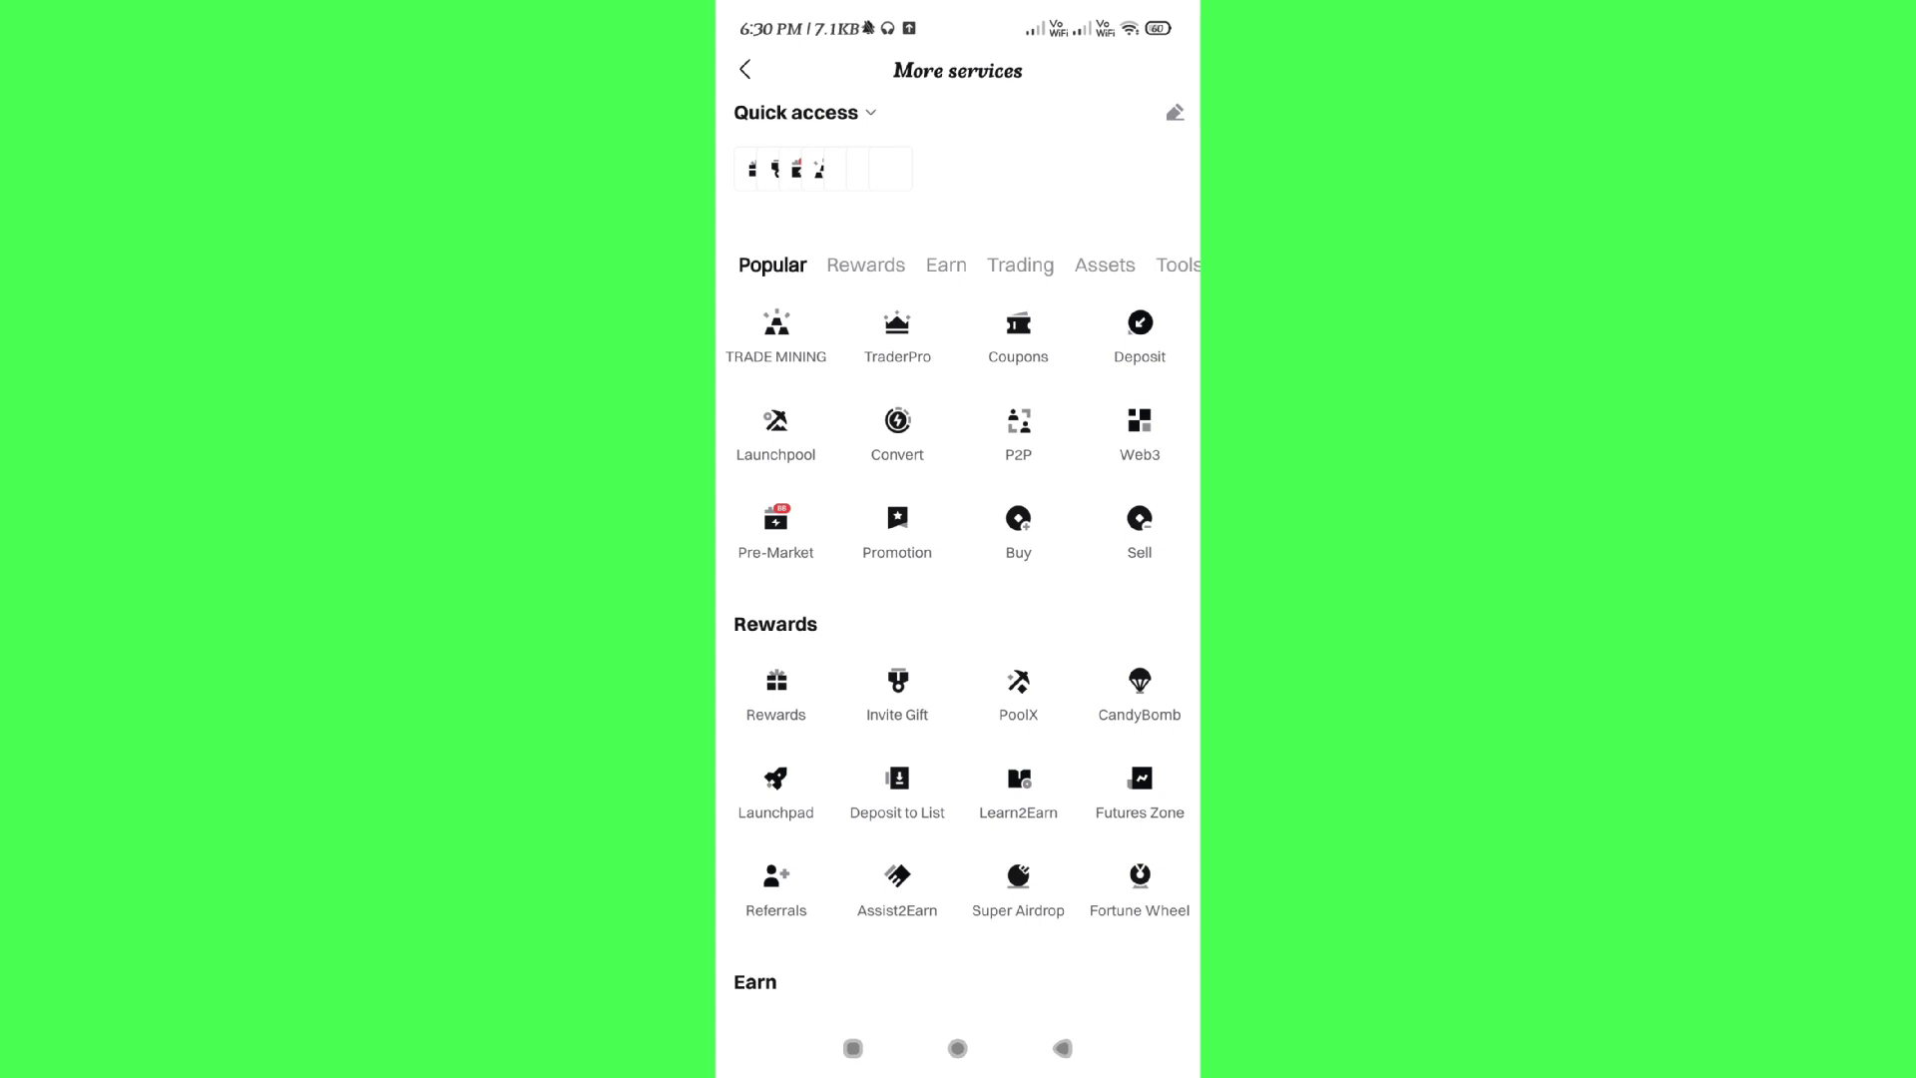
Step: Open the Rewards Center from the Rewards section of More services
{"action": "left_click", "coordinate": [865, 263]}
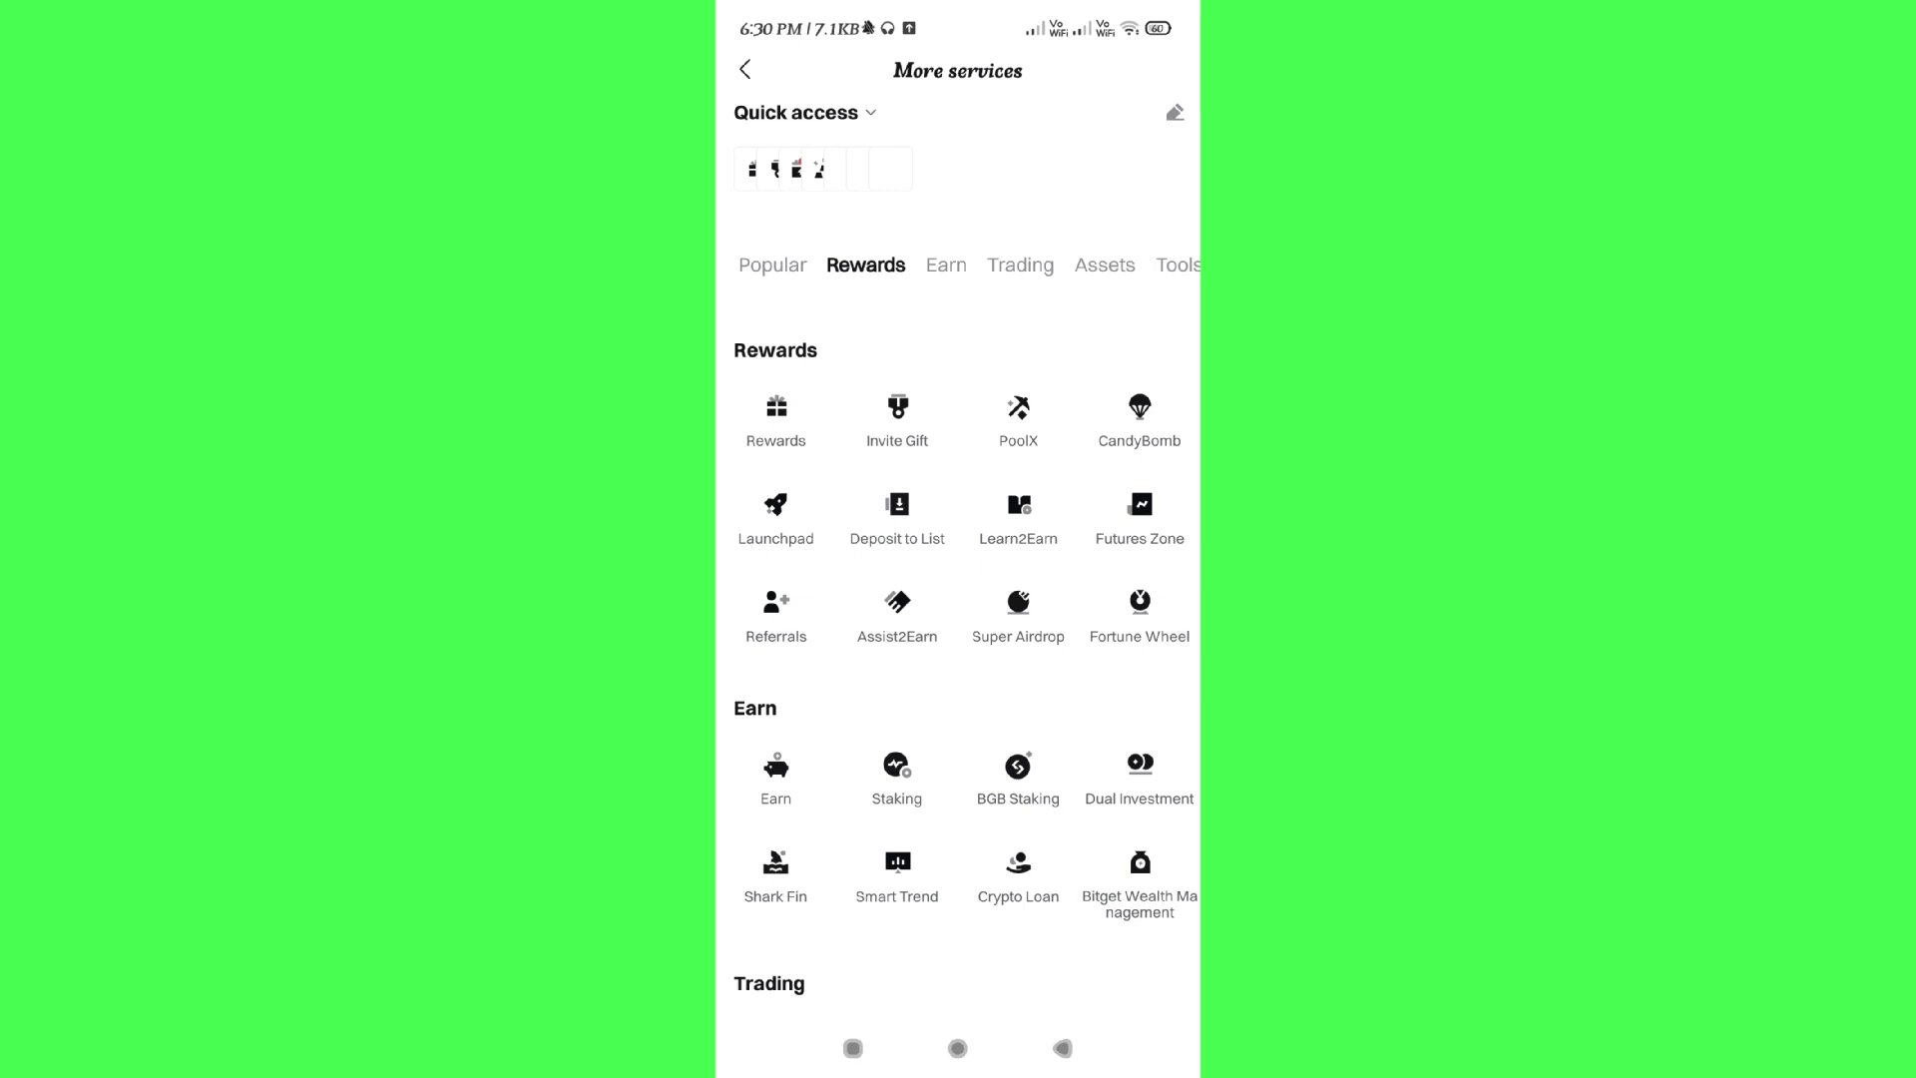
{"action": "left_click", "coordinate": [1019, 615]}
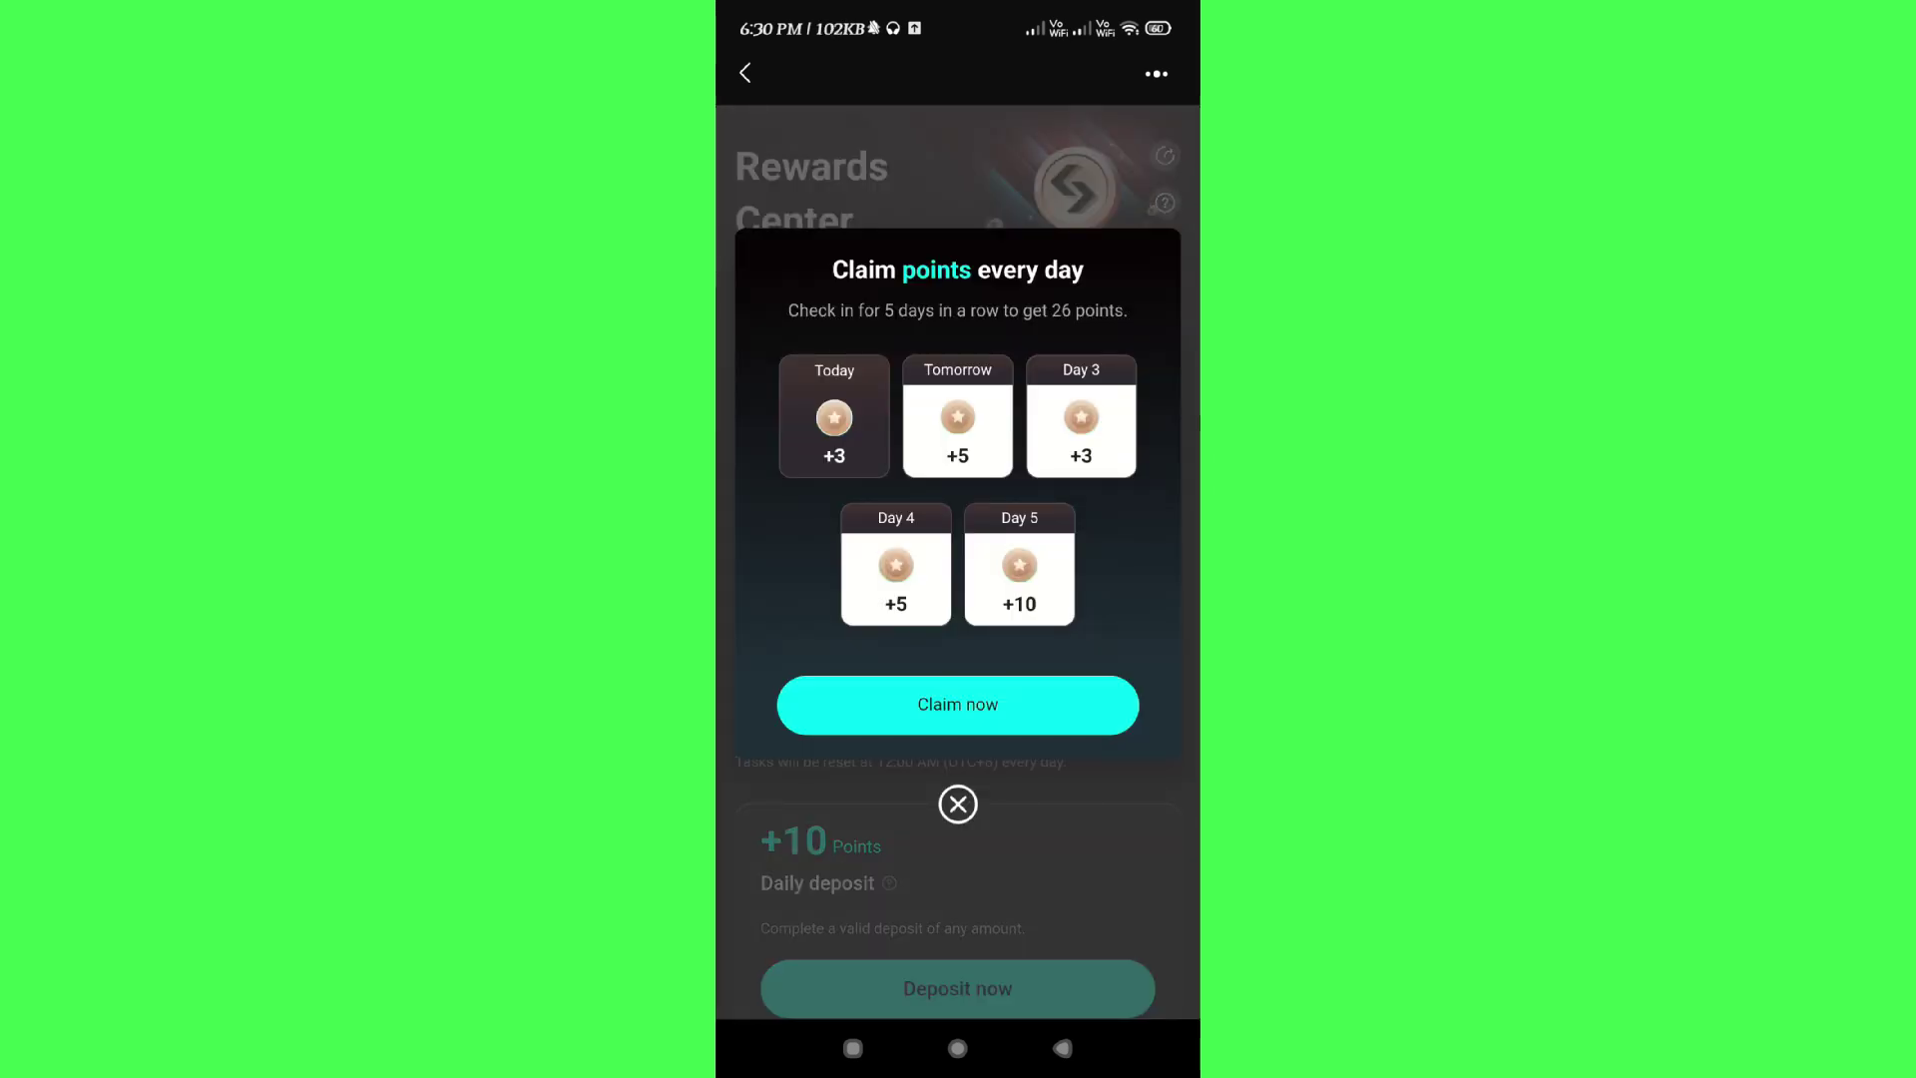
Step: Claim the Day 1 check-in for +3 points and view the daily tasks
{"action": "left_click", "coordinate": [957, 704]}
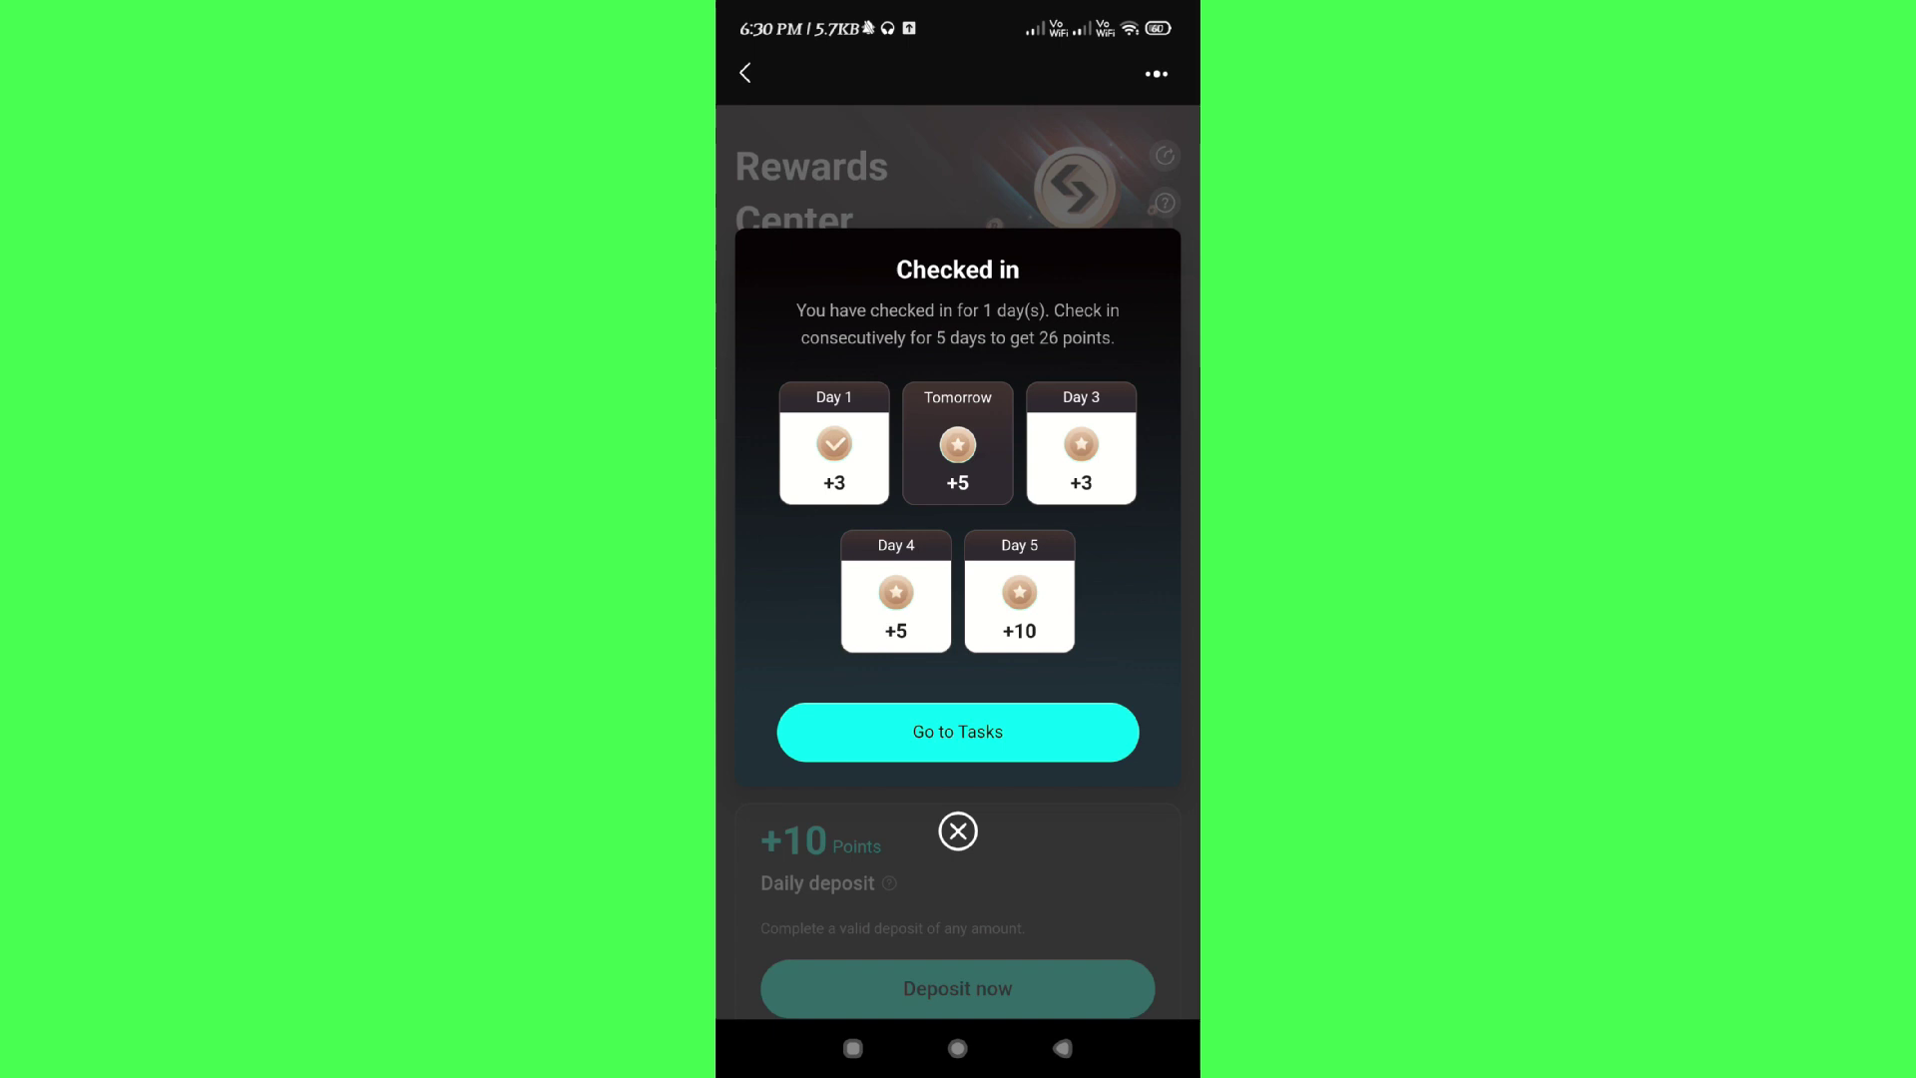
{"action": "left_click", "coordinate": [957, 731]}
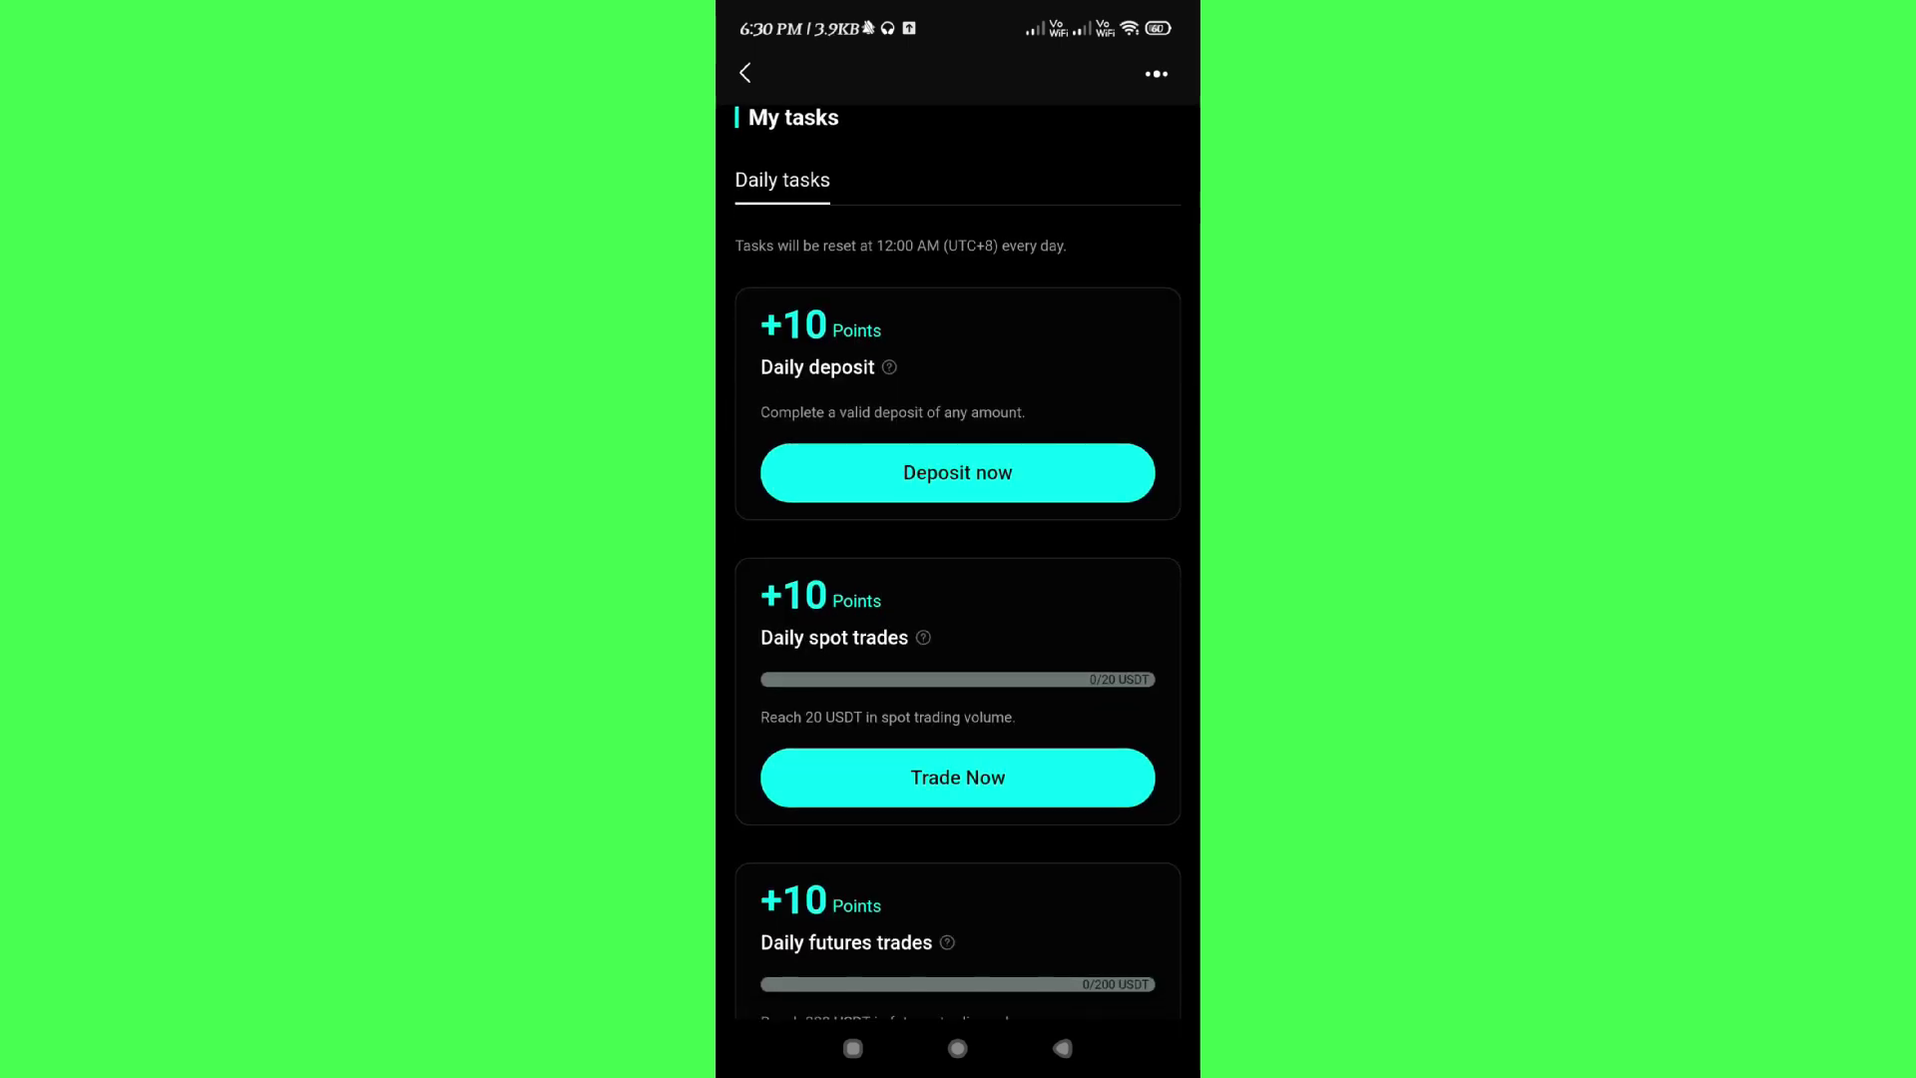
{"action": "scroll", "coordinate": [958, 598], "scroll_direction": "down", "scroll_amount": 10}
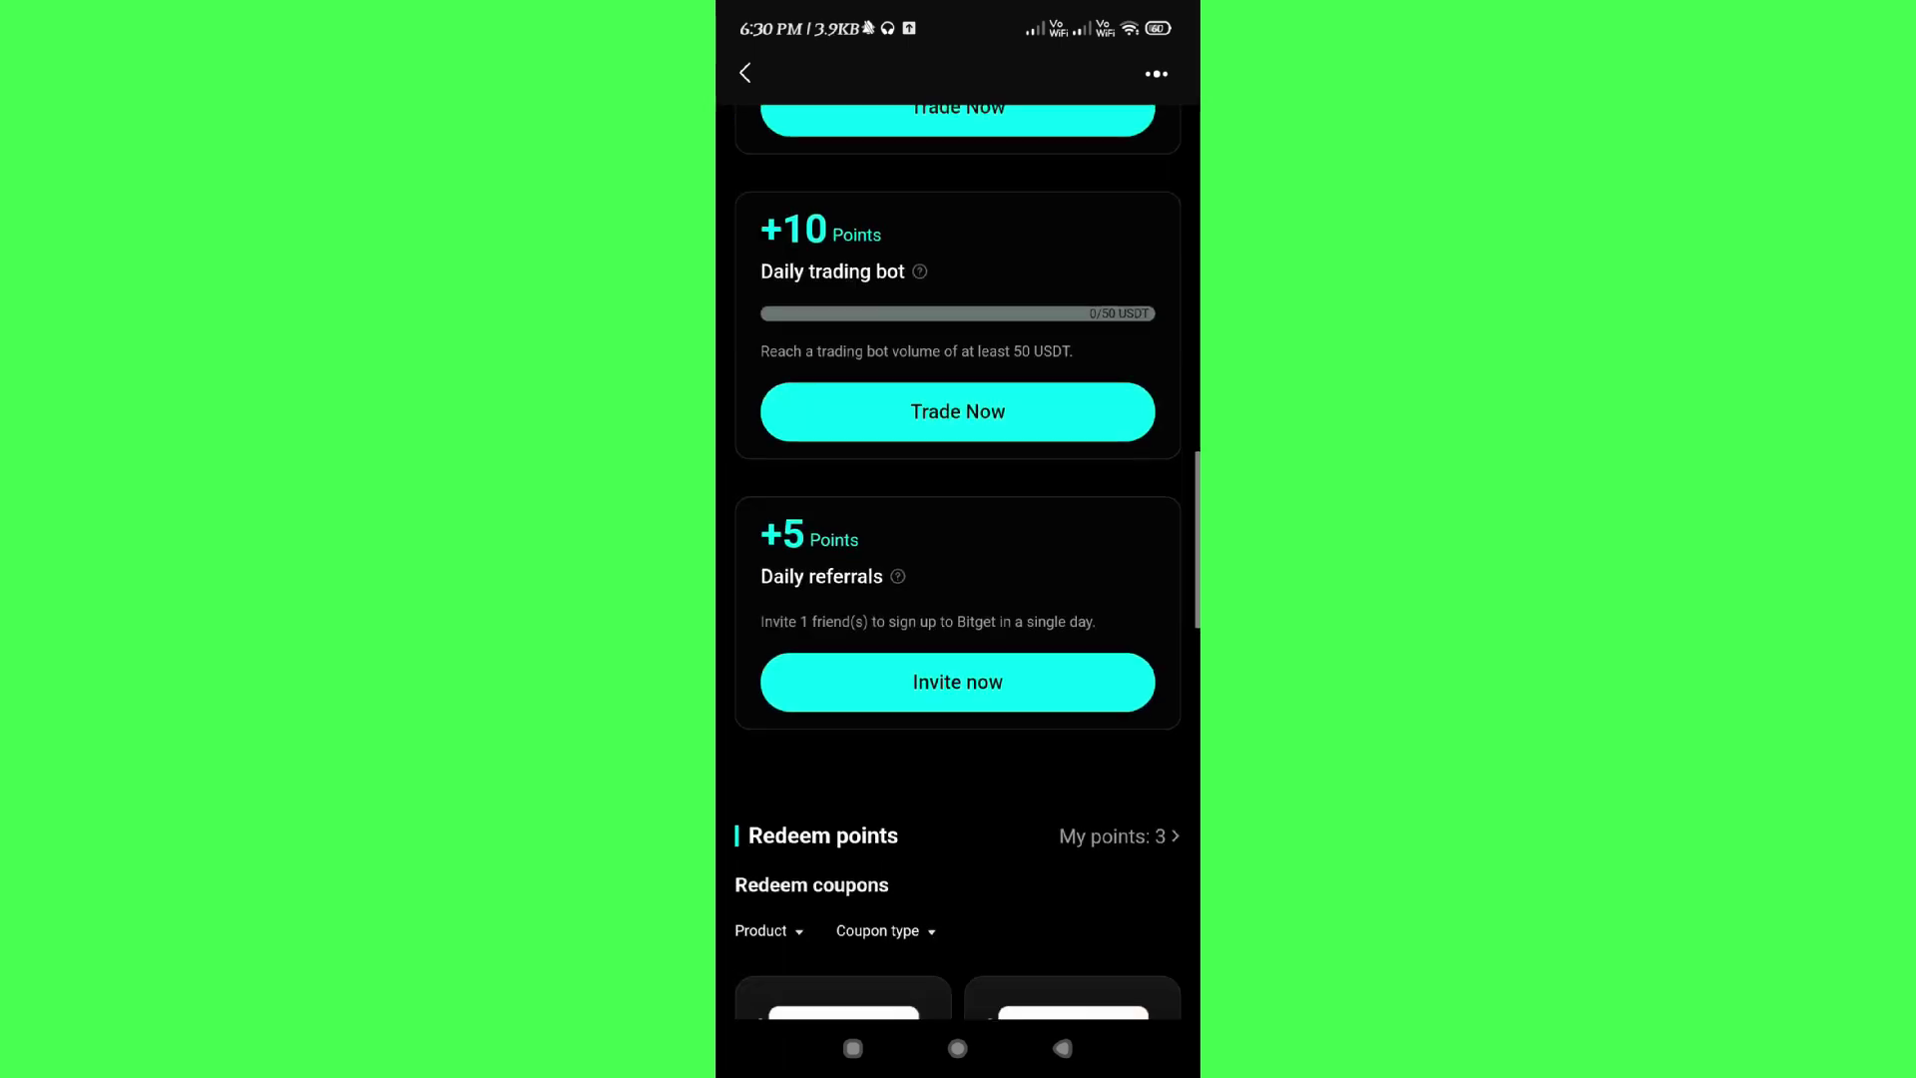
{"action": "scroll", "coordinate": [958, 599], "scroll_direction": "down", "scroll_amount": 2}
{"action": "scroll", "coordinate": [959, 599], "scroll_direction": "up", "scroll_amount": 15}
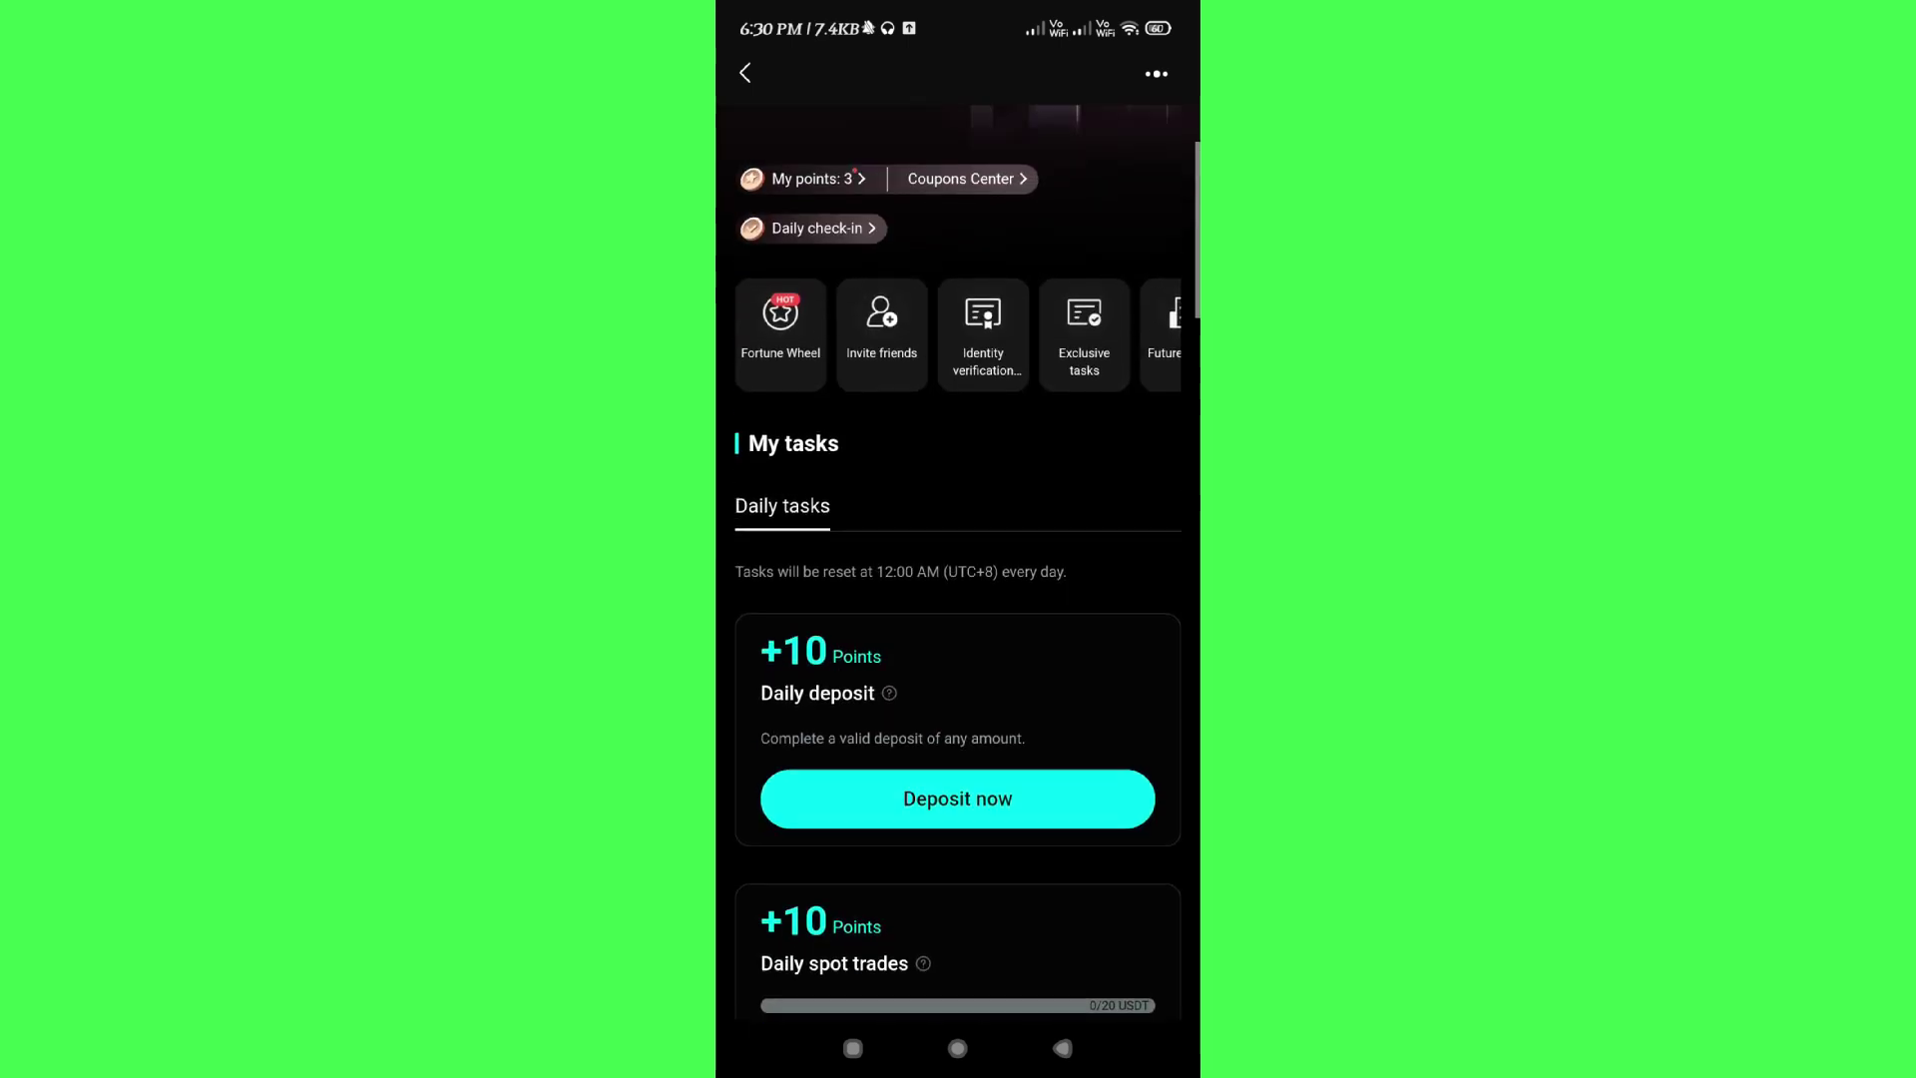
{"action": "scroll", "coordinate": [958, 600], "scroll_direction": "up", "scroll_amount": 2}
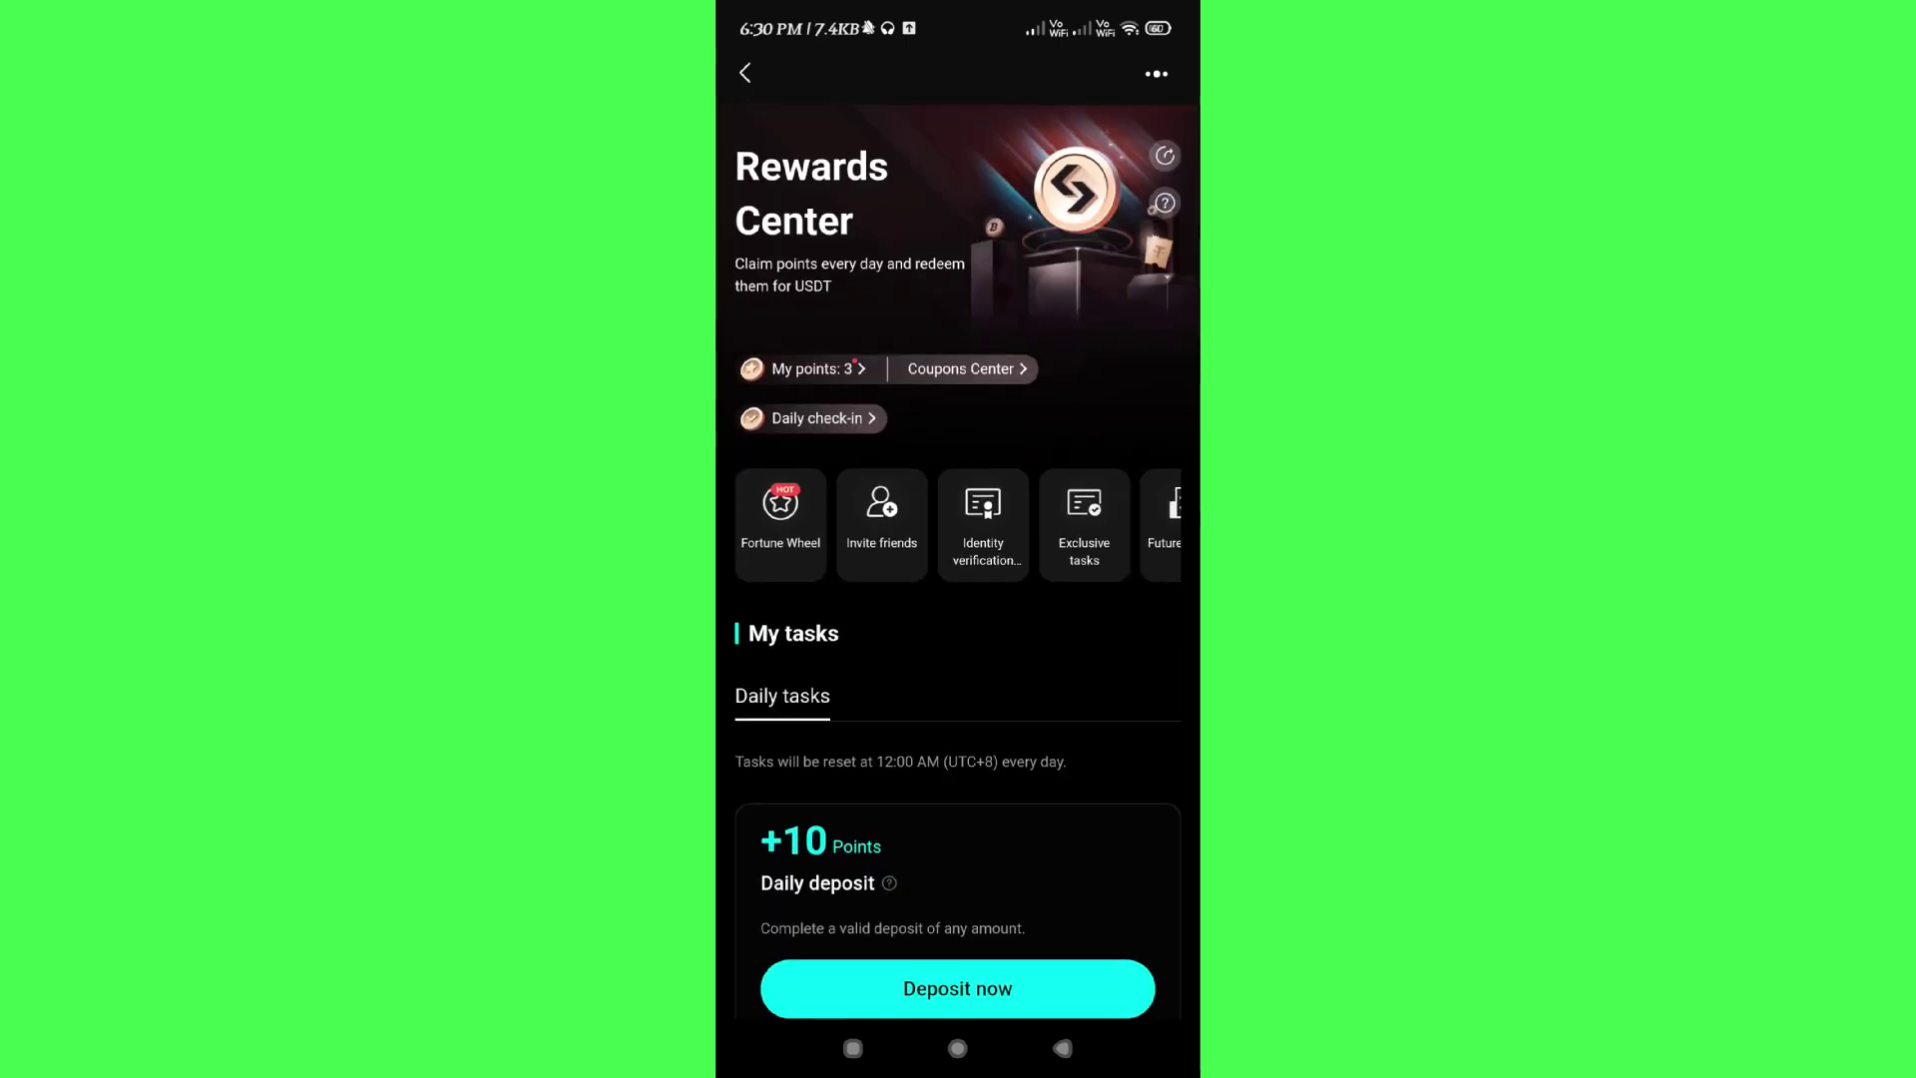
{"action": "scroll", "coordinate": [959, 598], "scroll_direction": "down", "scroll_amount": 3}
{"action": "scroll", "coordinate": [959, 599], "scroll_direction": "down", "scroll_amount": 3}
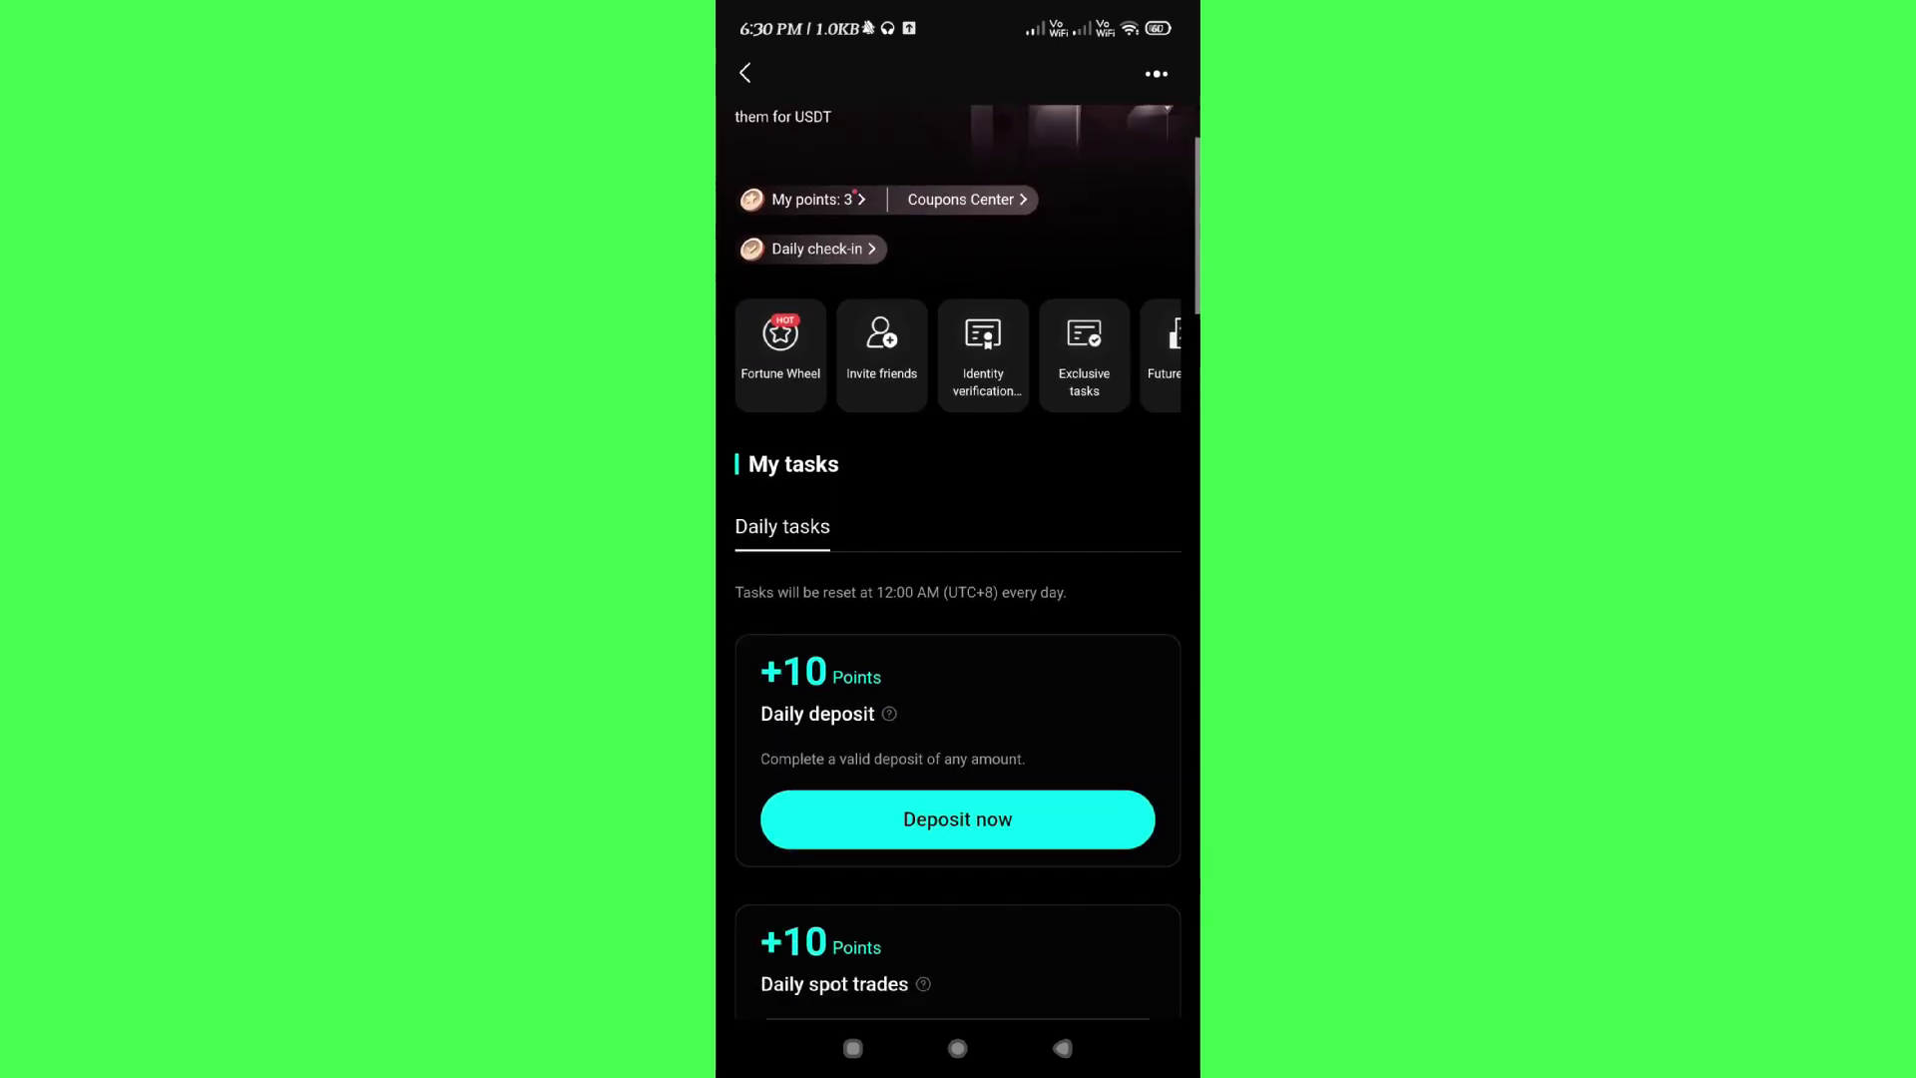
{"action": "scroll", "coordinate": [959, 599], "scroll_direction": "down", "scroll_amount": 5}
{"action": "scroll", "coordinate": [958, 599], "scroll_direction": "down", "scroll_amount": 5}
{"action": "scroll", "coordinate": [959, 599], "scroll_direction": "down", "scroll_amount": 6}
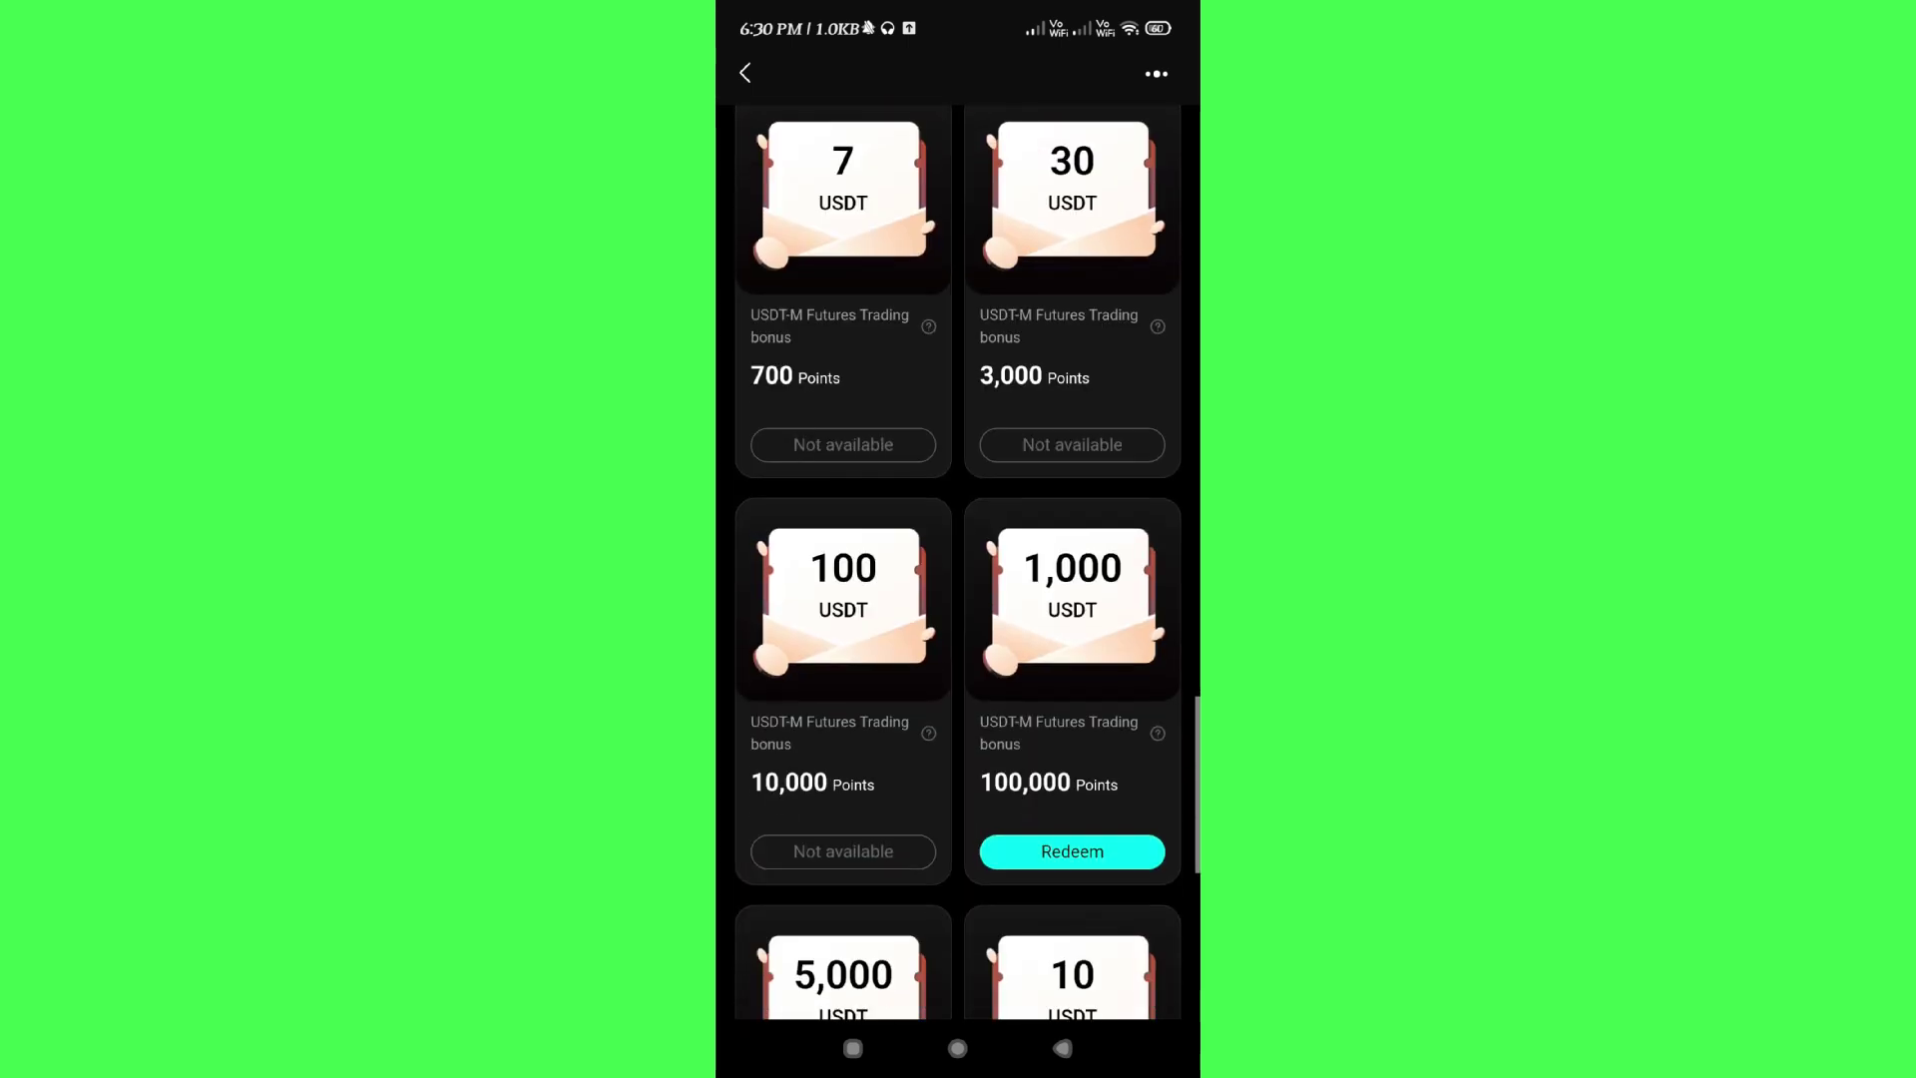
{"action": "scroll", "coordinate": [958, 599], "scroll_direction": "down", "scroll_amount": 1}
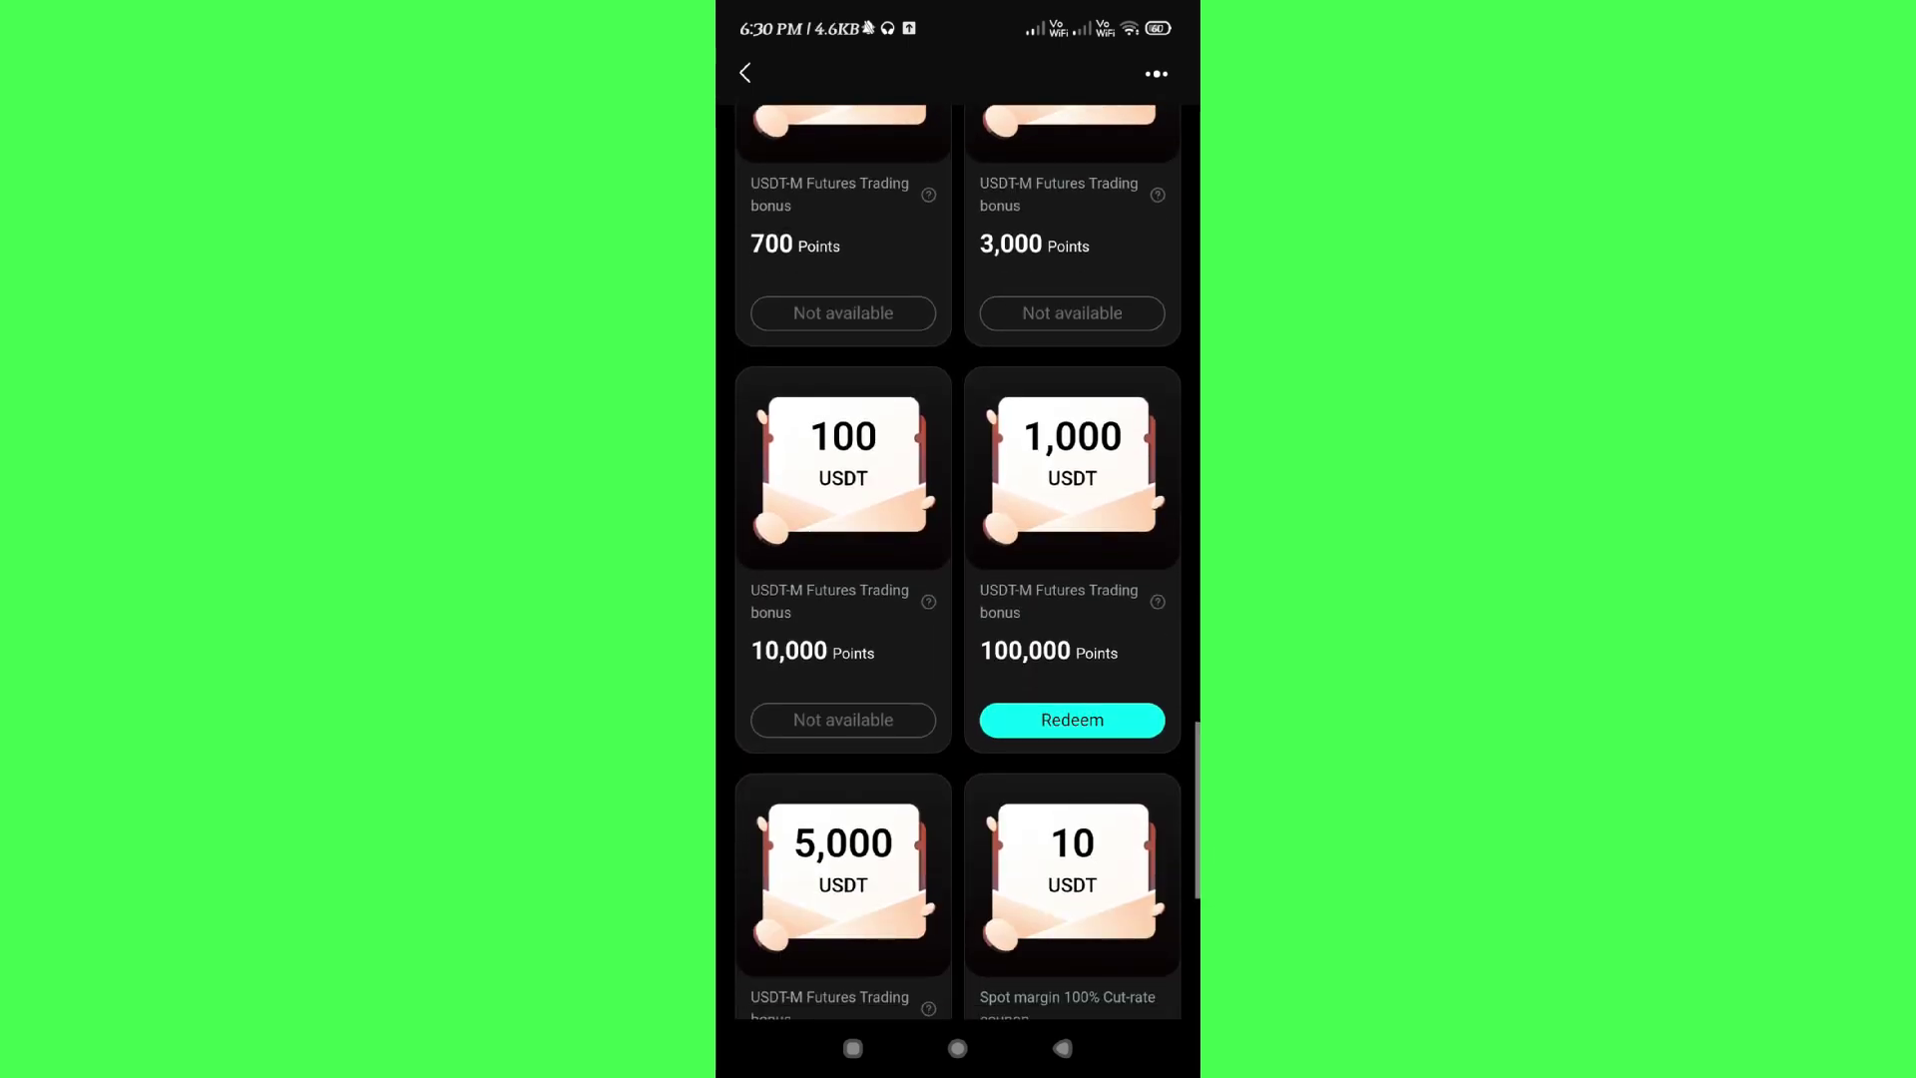
{"action": "scroll", "coordinate": [958, 599], "scroll_direction": "up", "scroll_amount": 1}
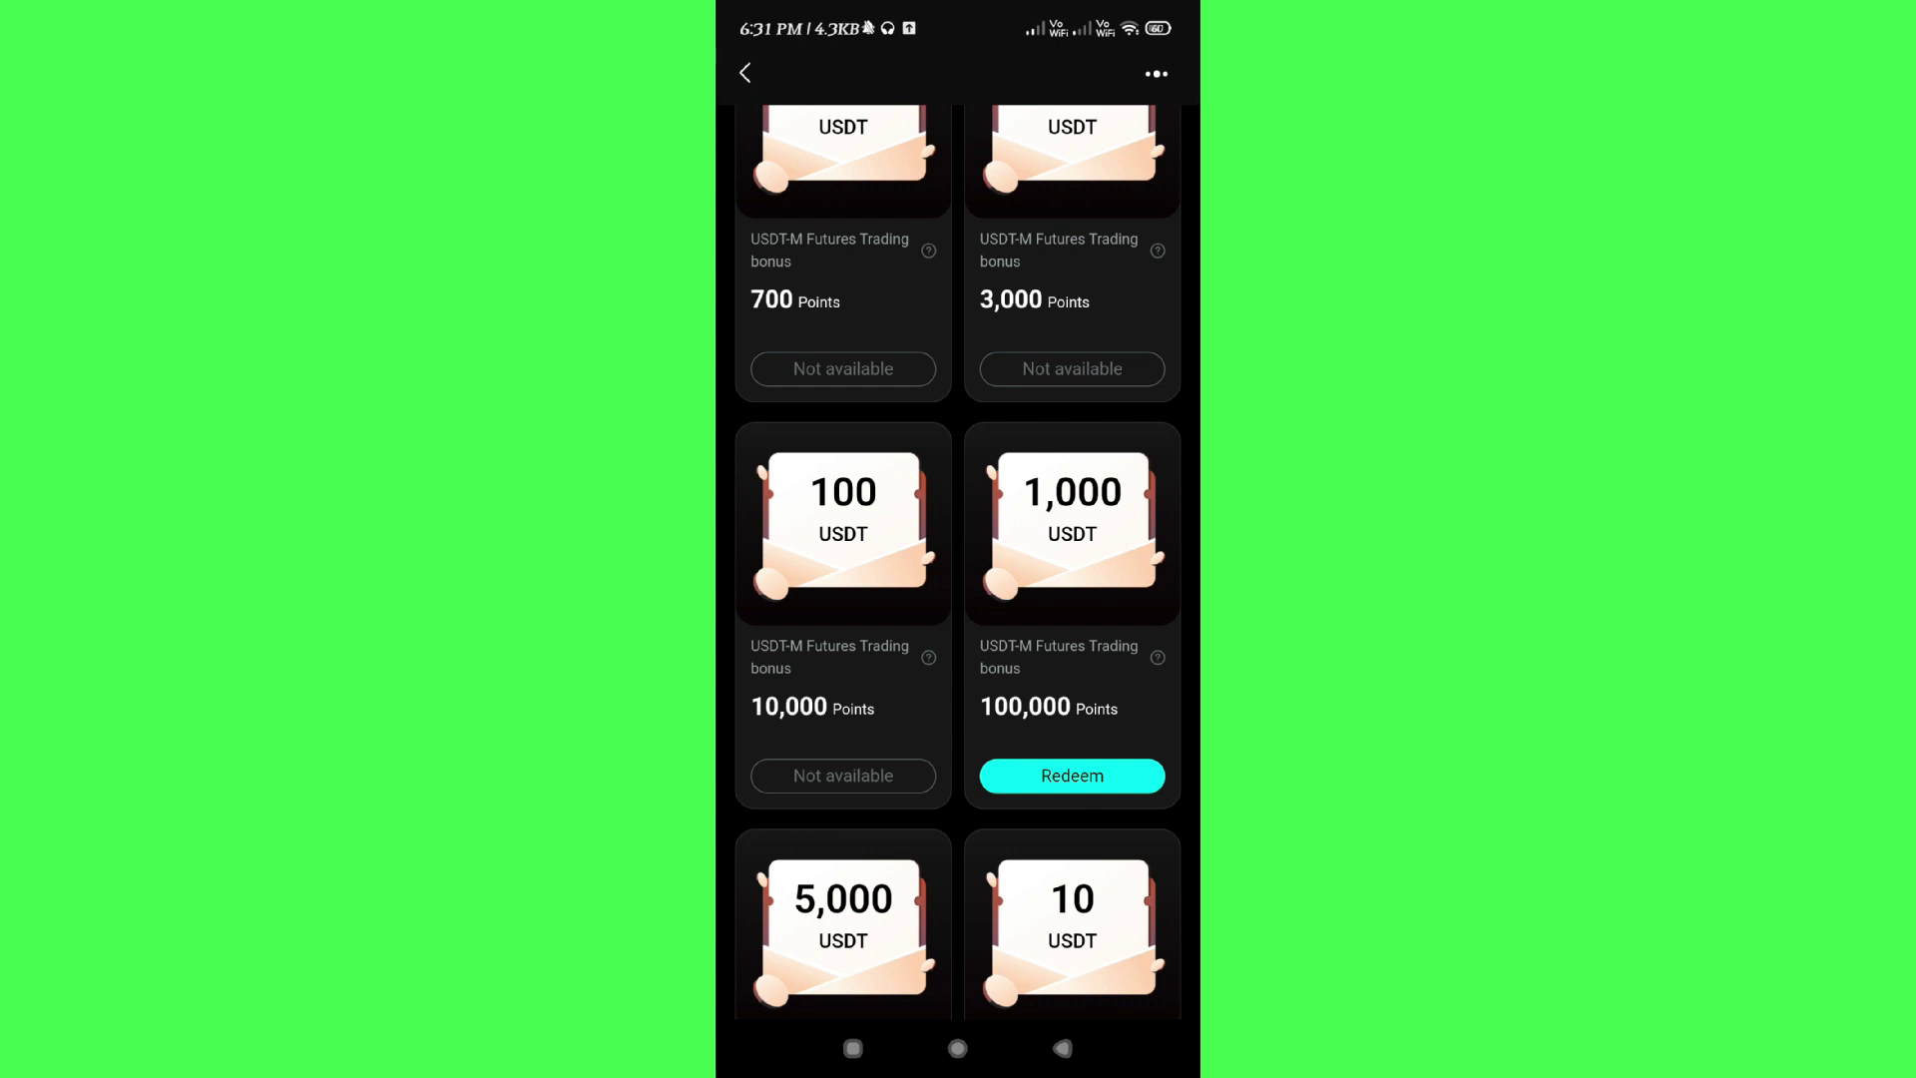
Step: Attempt to redeem the 1,000 USDT futures bonus for 100,000 points
{"action": "left_click", "coordinate": [1072, 775]}
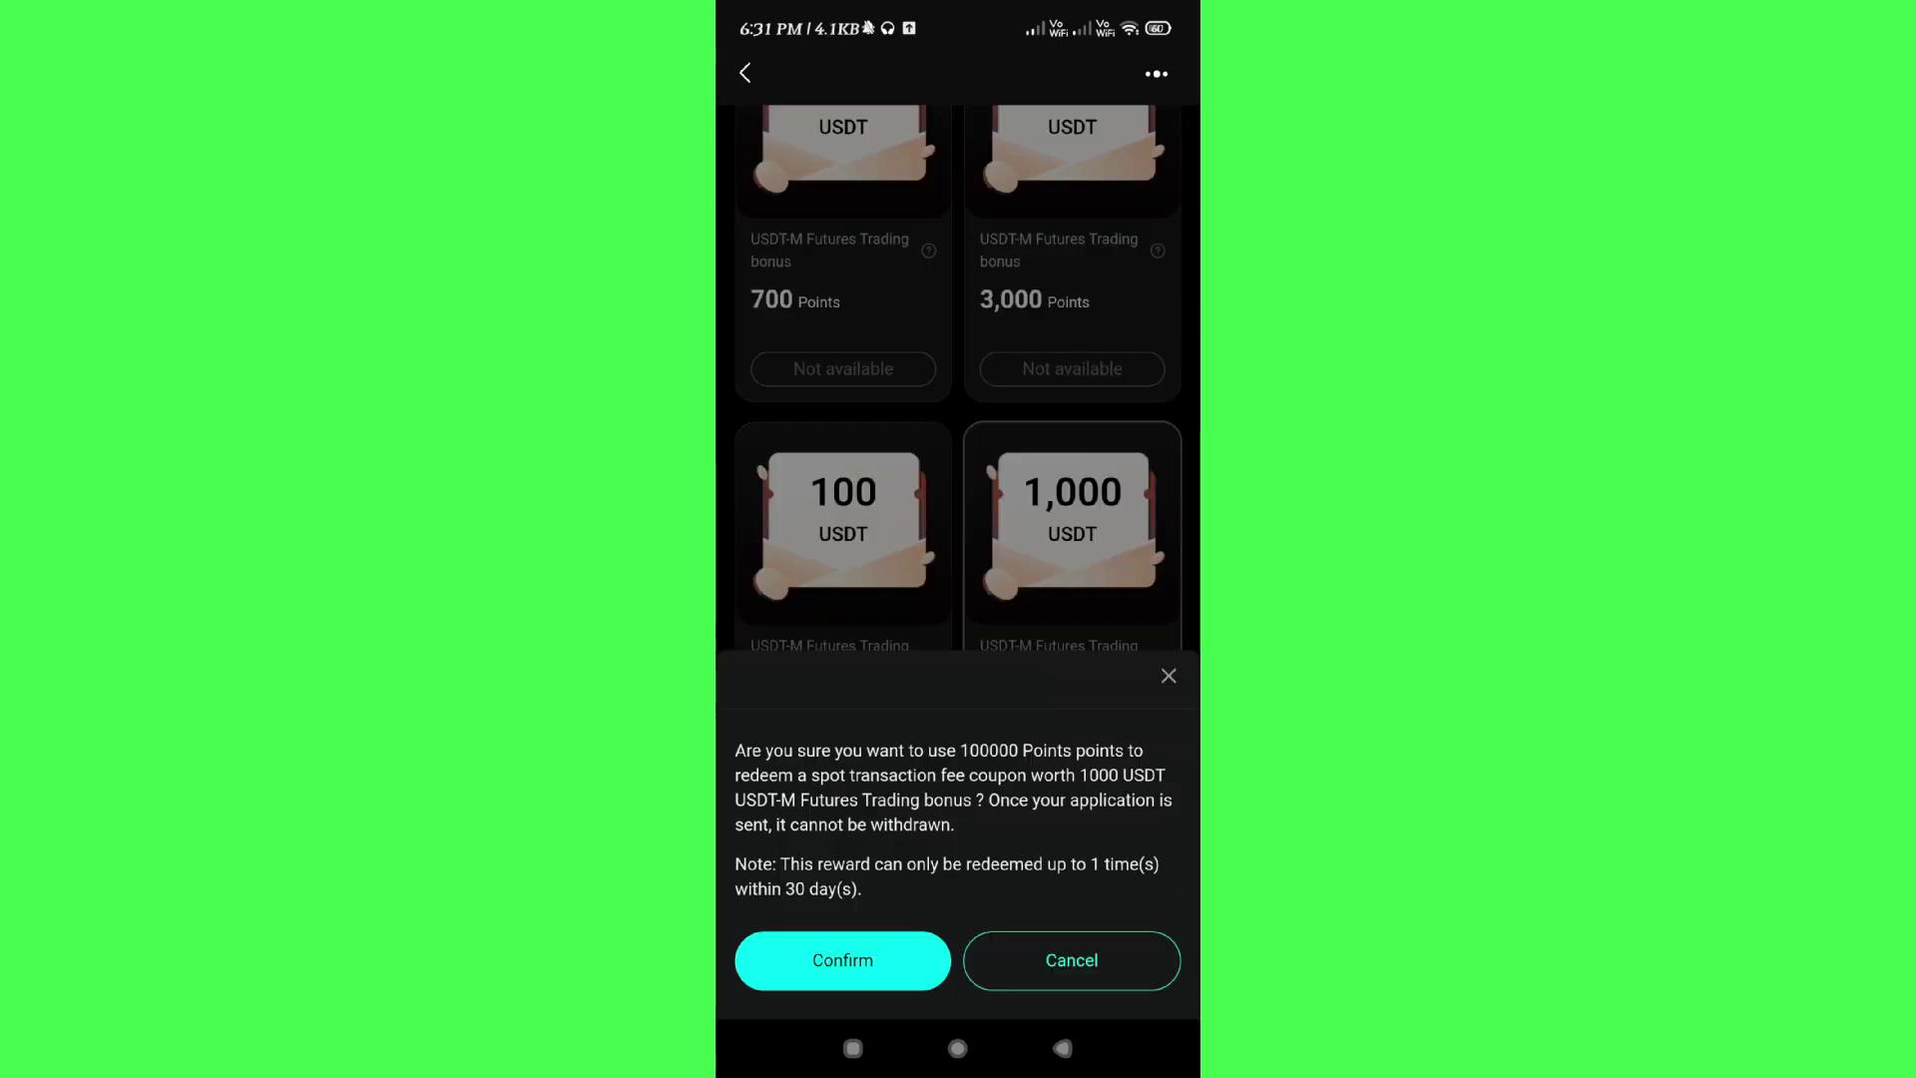
{"action": "left_click", "coordinate": [842, 959]}
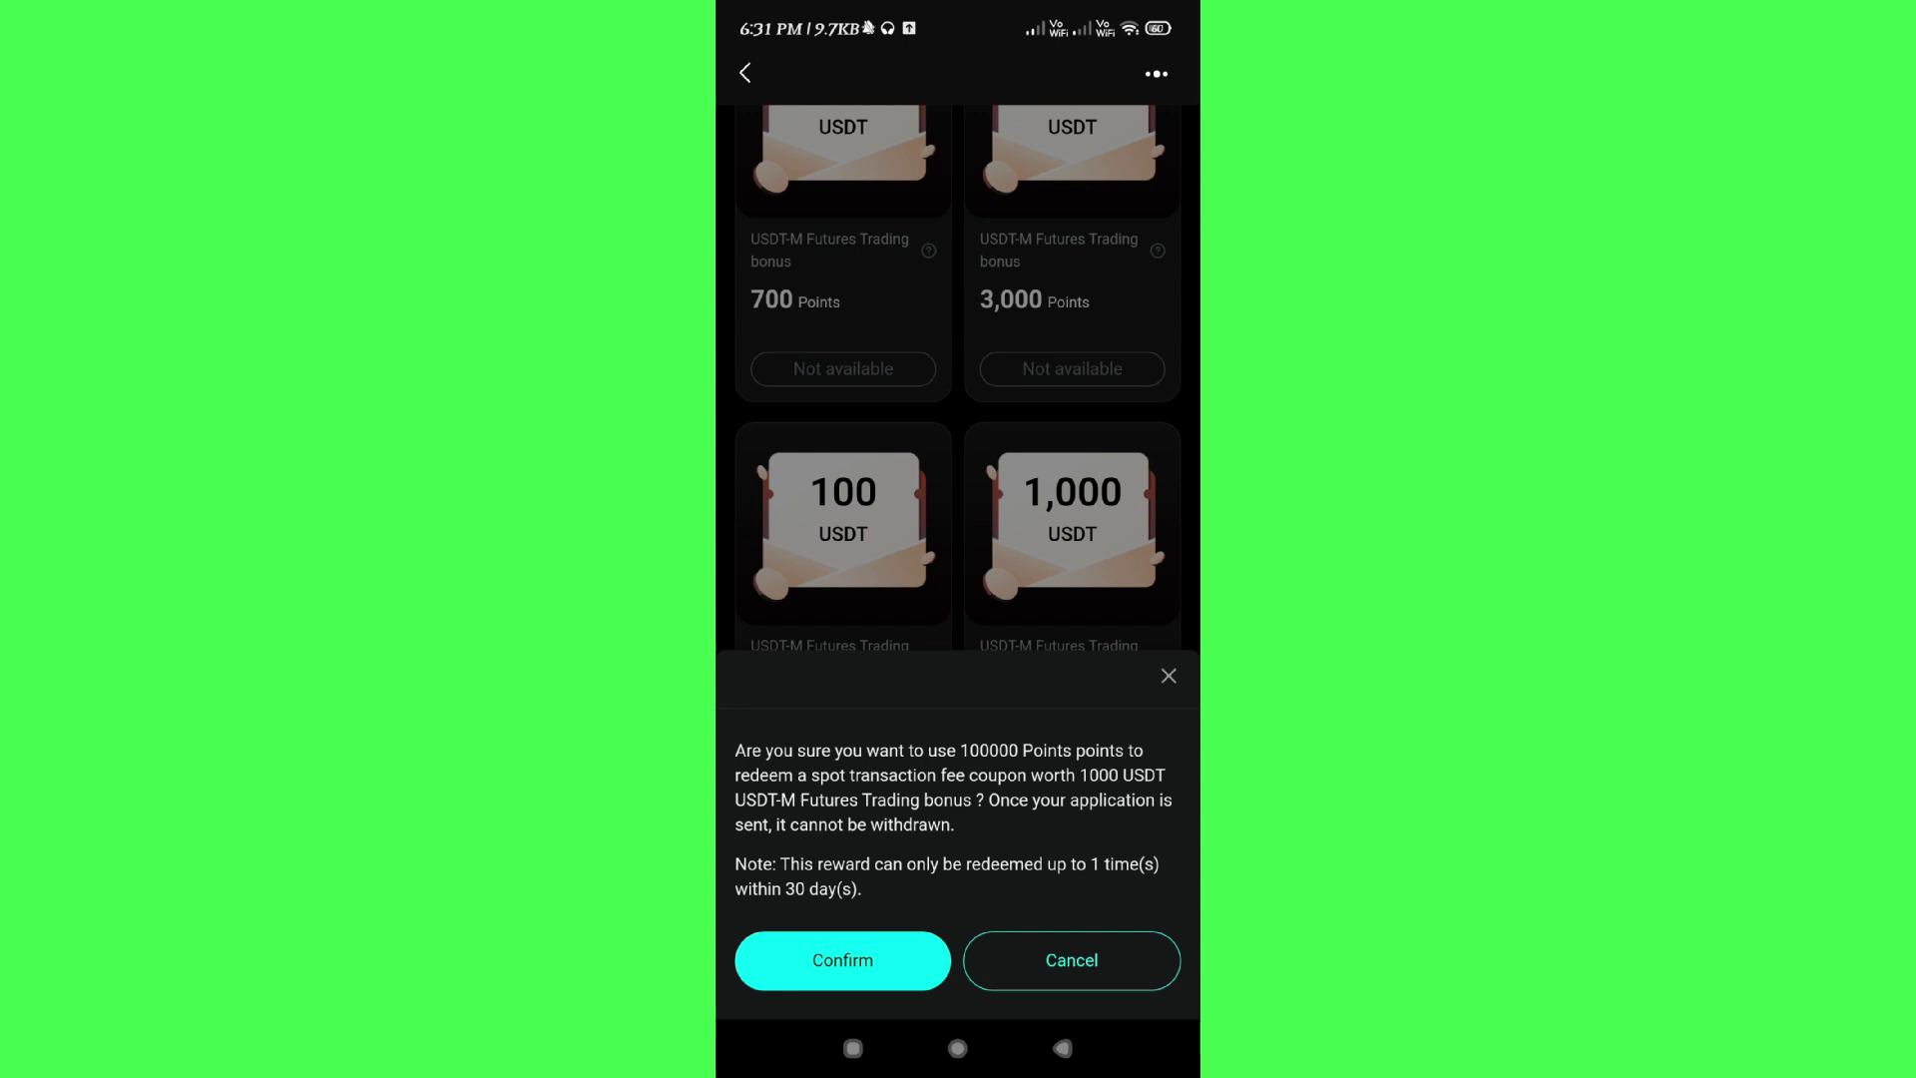
{"action": "left_click", "coordinate": [841, 959]}
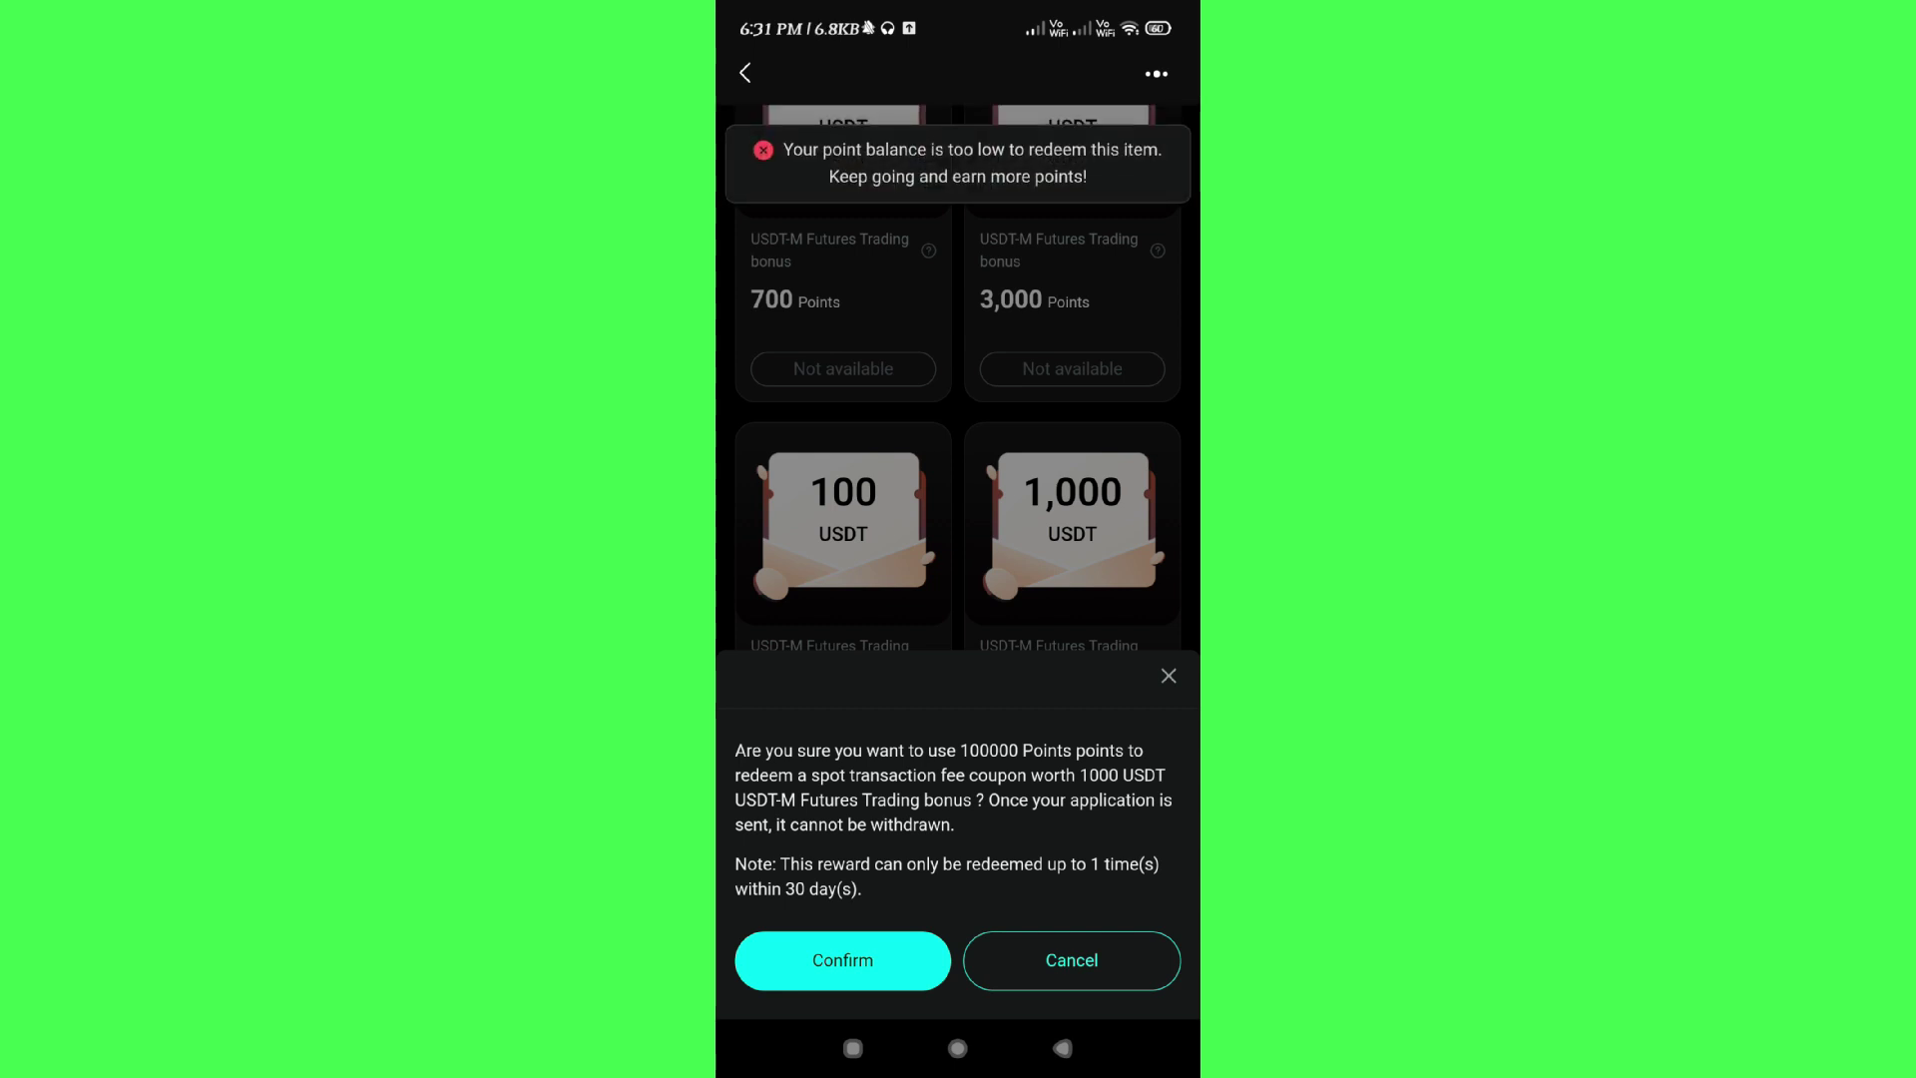